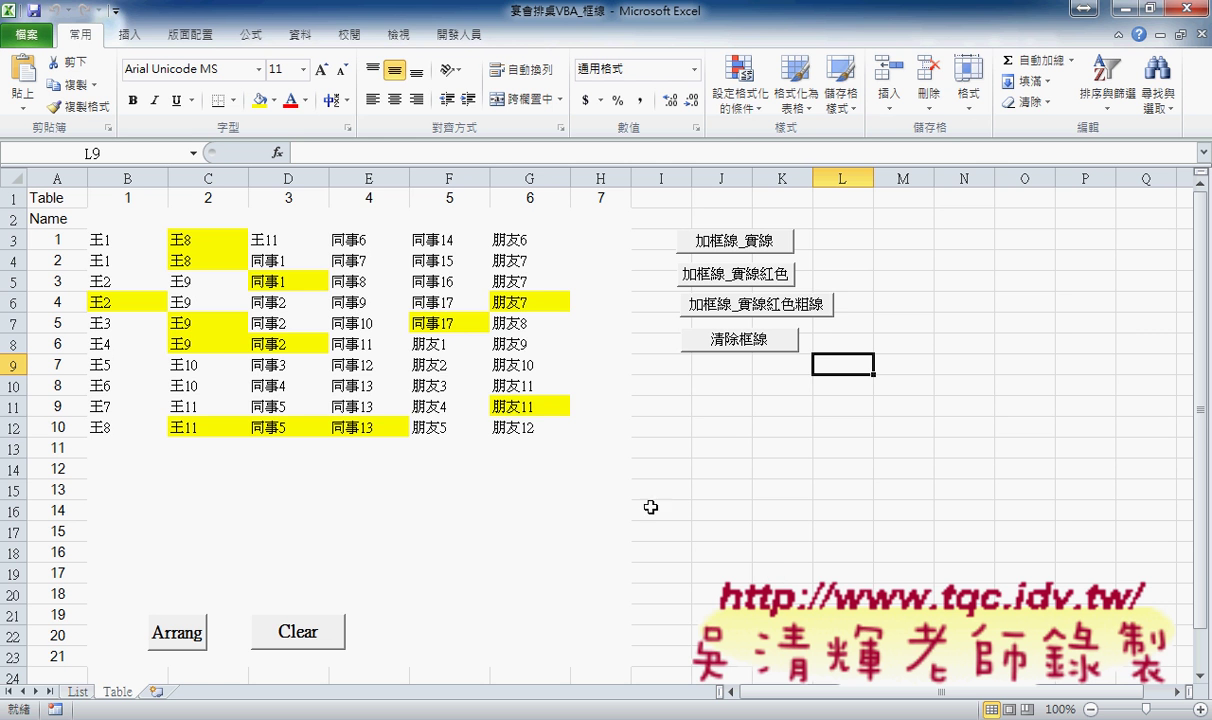
# Step: Clear the seating, rerun Arrang past the removed outer-loop breakpoint, then view the List sheet
pyautogui.click(312, 616)
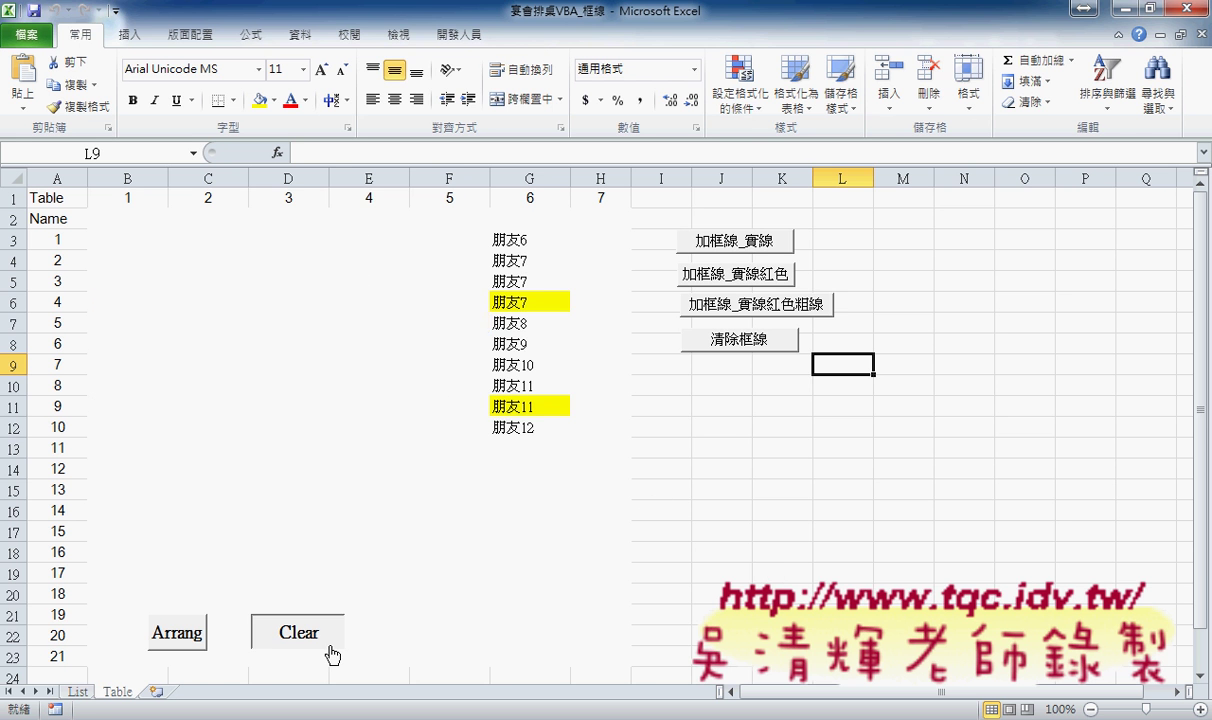
pyautogui.click(180, 635)
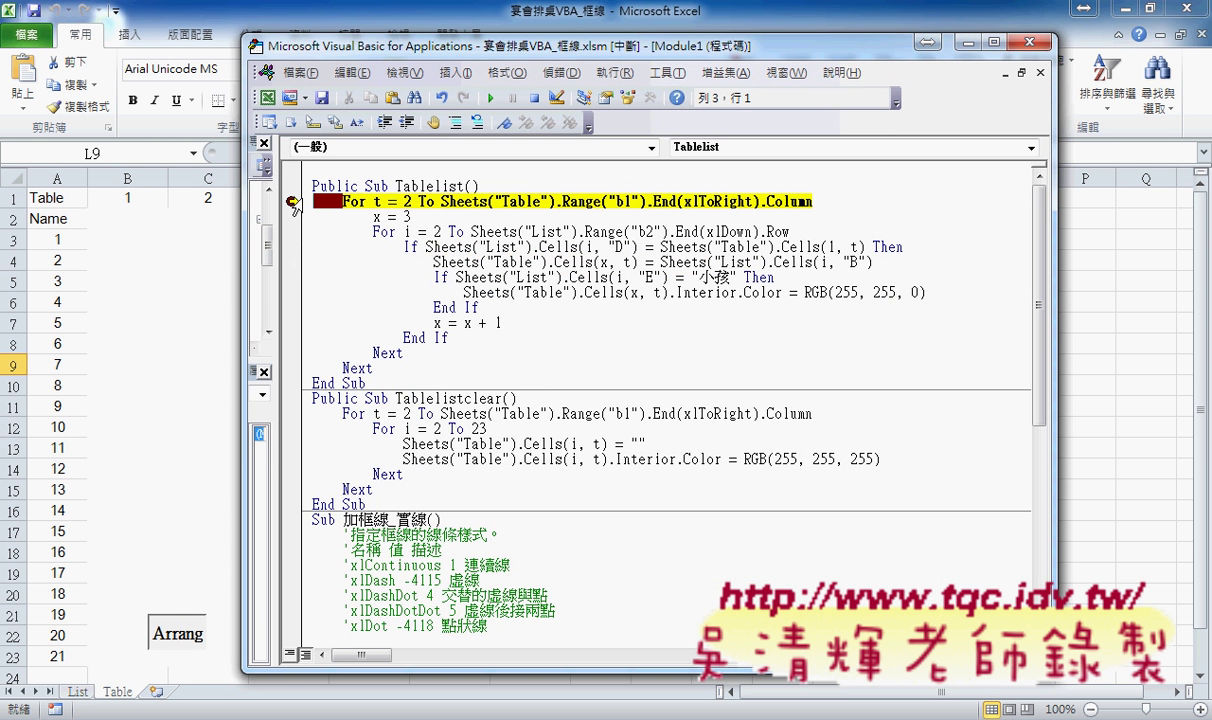
pyautogui.click(292, 201)
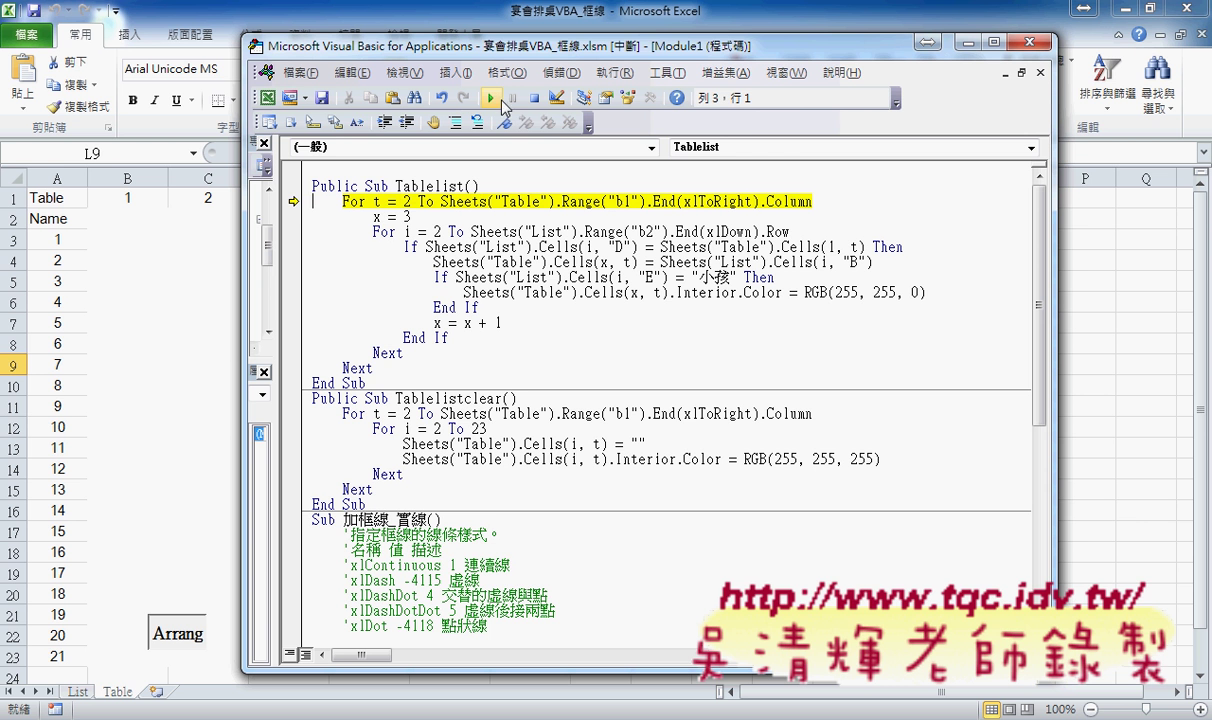
pyautogui.click(492, 98)
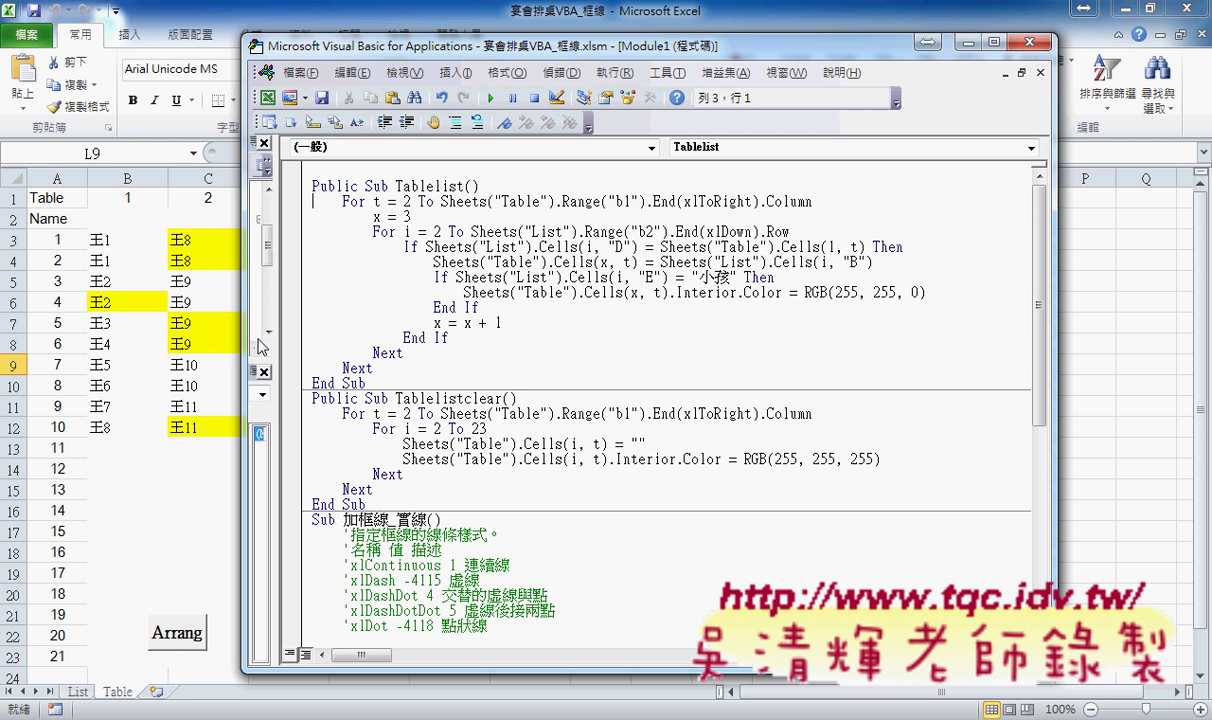
pyautogui.click(78, 692)
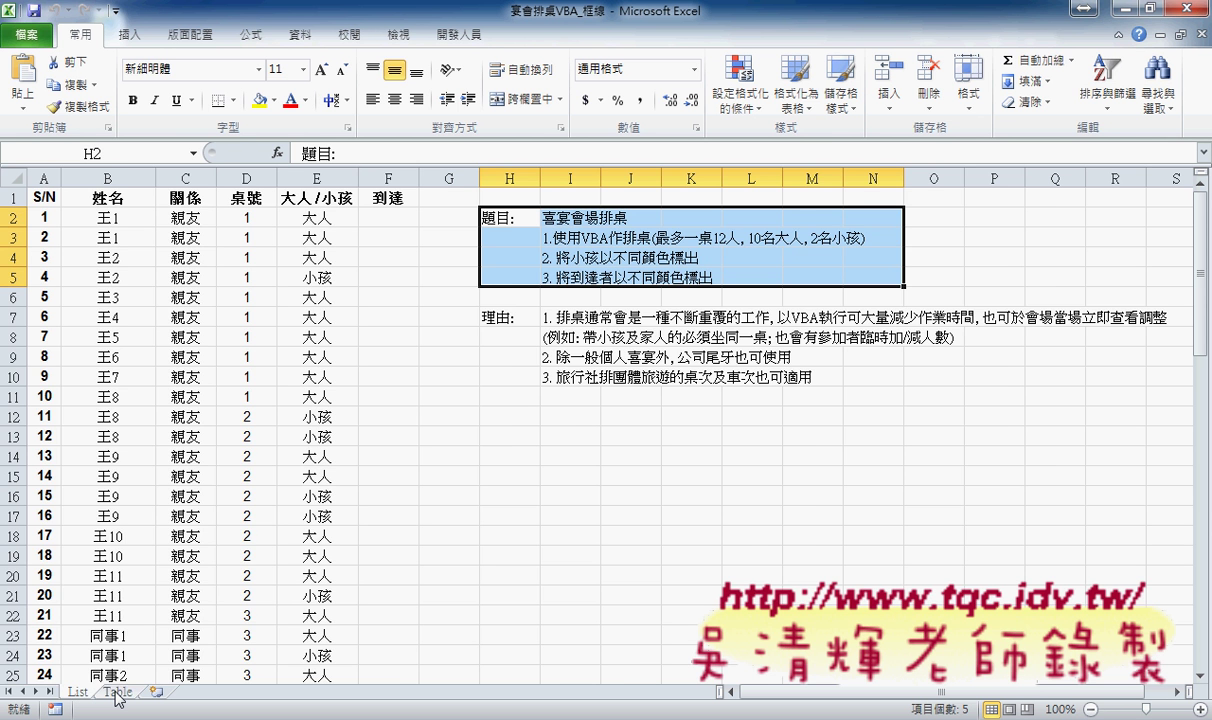
# Step: Return to the filled Table sheet and select table 1's guests in B3:B12
pyautogui.click(117, 692)
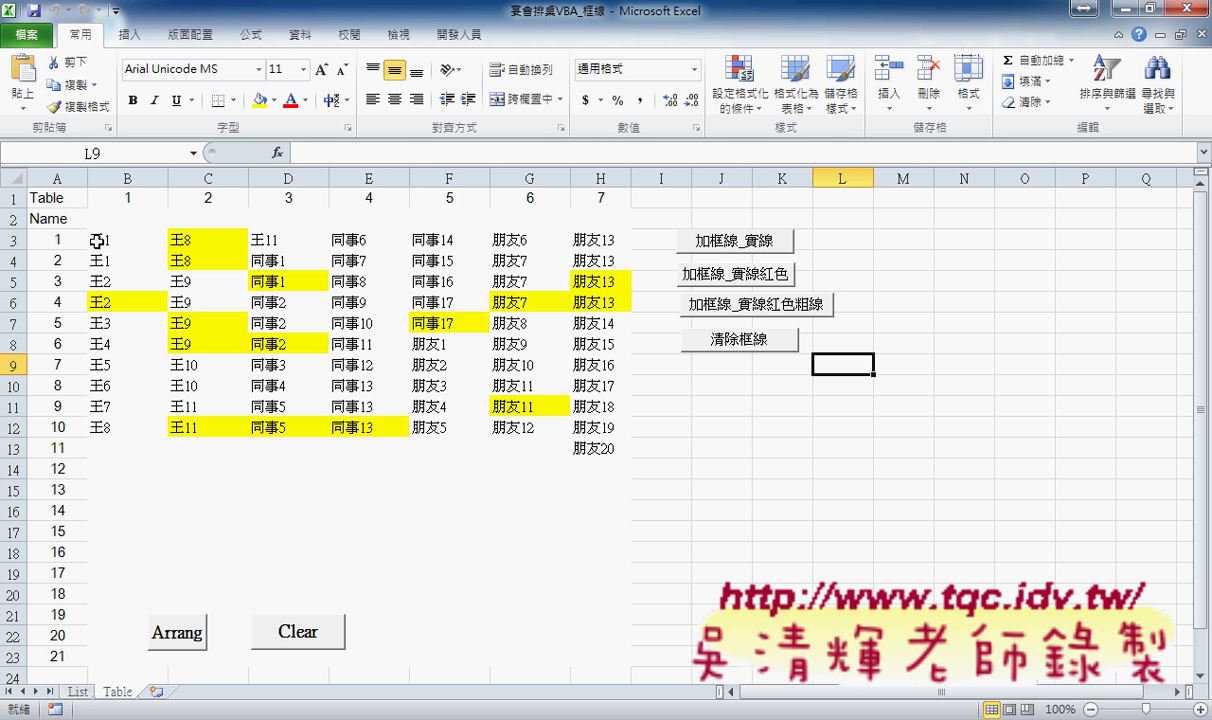
pyautogui.moveTo(103, 241); pyautogui.dragTo(106, 425)
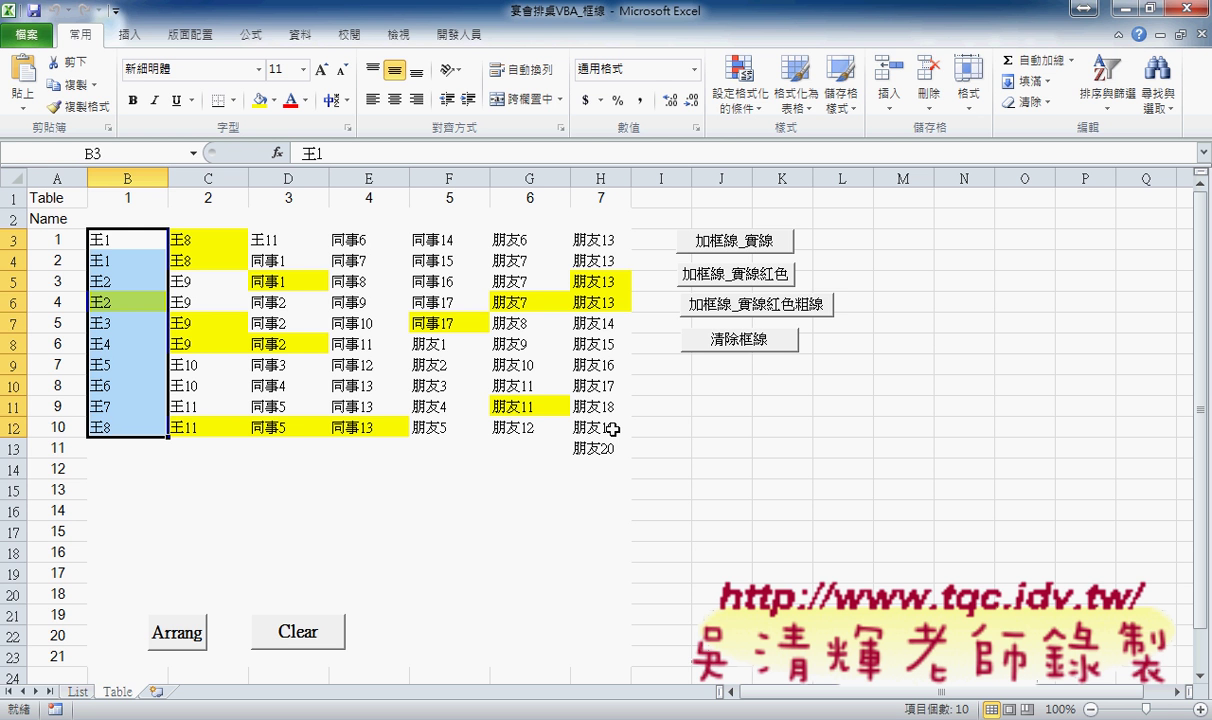
# Step: Open the Arrang button's assigned macro in the VBA editor through Assign Macro (指定巨集) > Edit (編輯)
pyautogui.rightClick(176, 634)
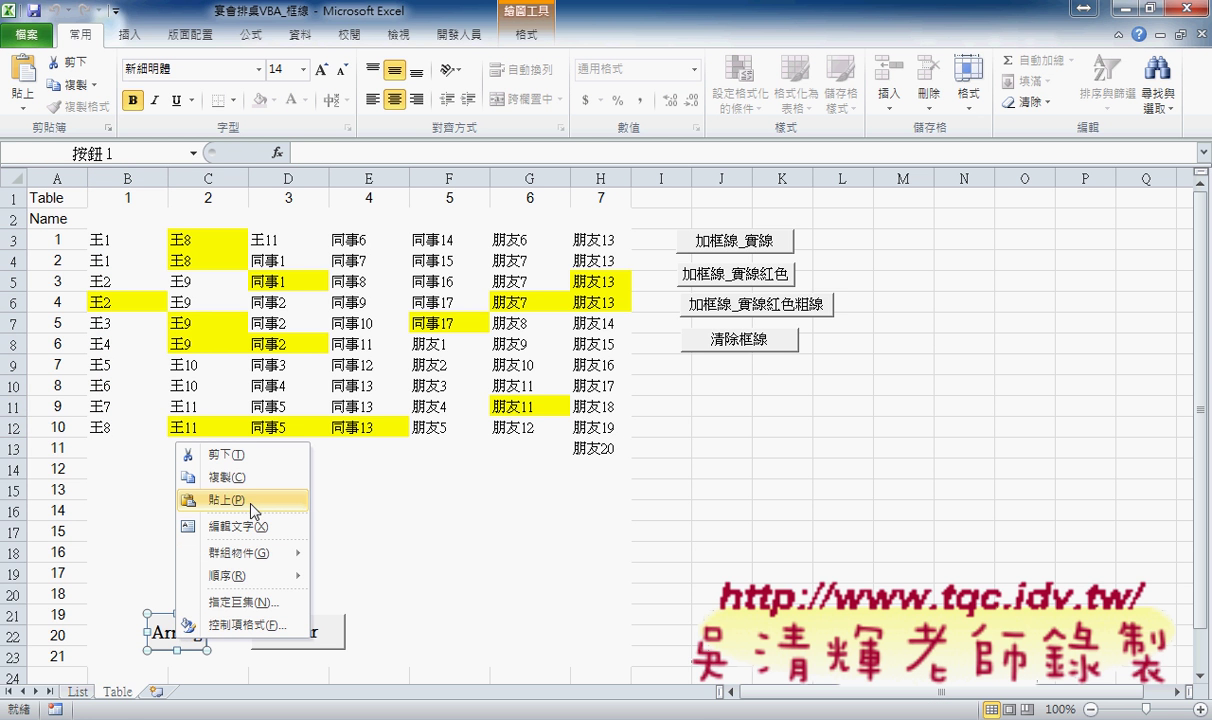
pyautogui.click(240, 603)
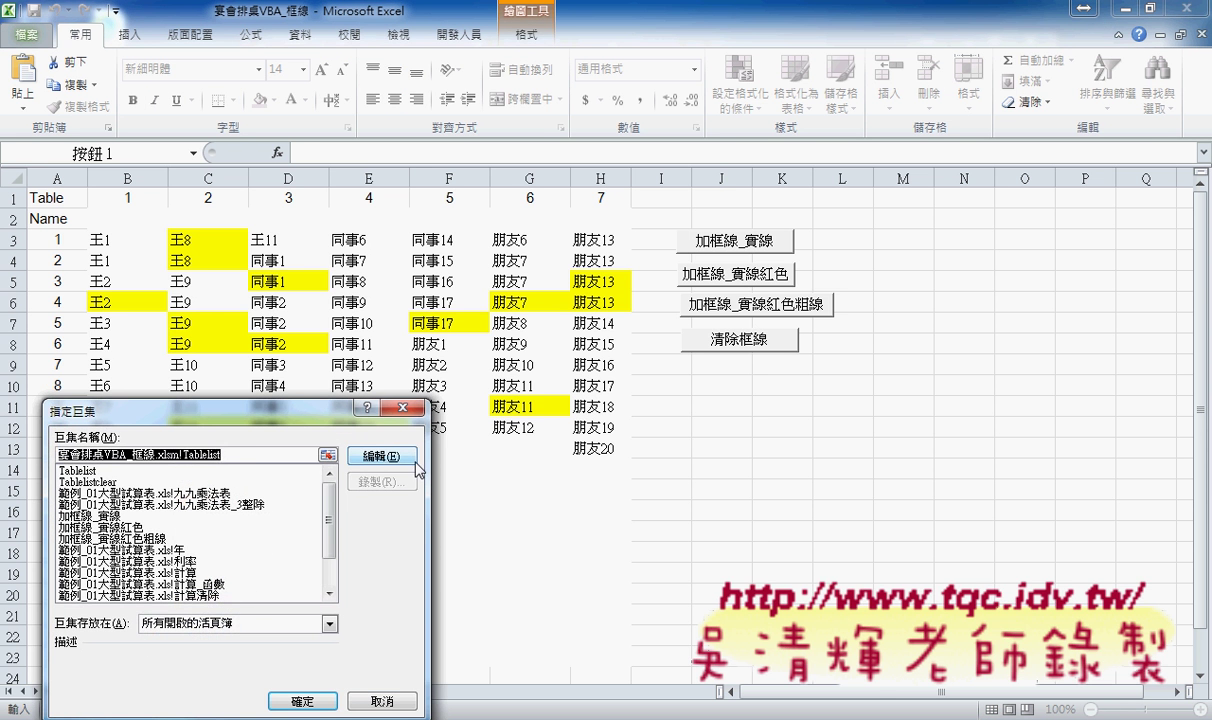
pyautogui.click(382, 456)
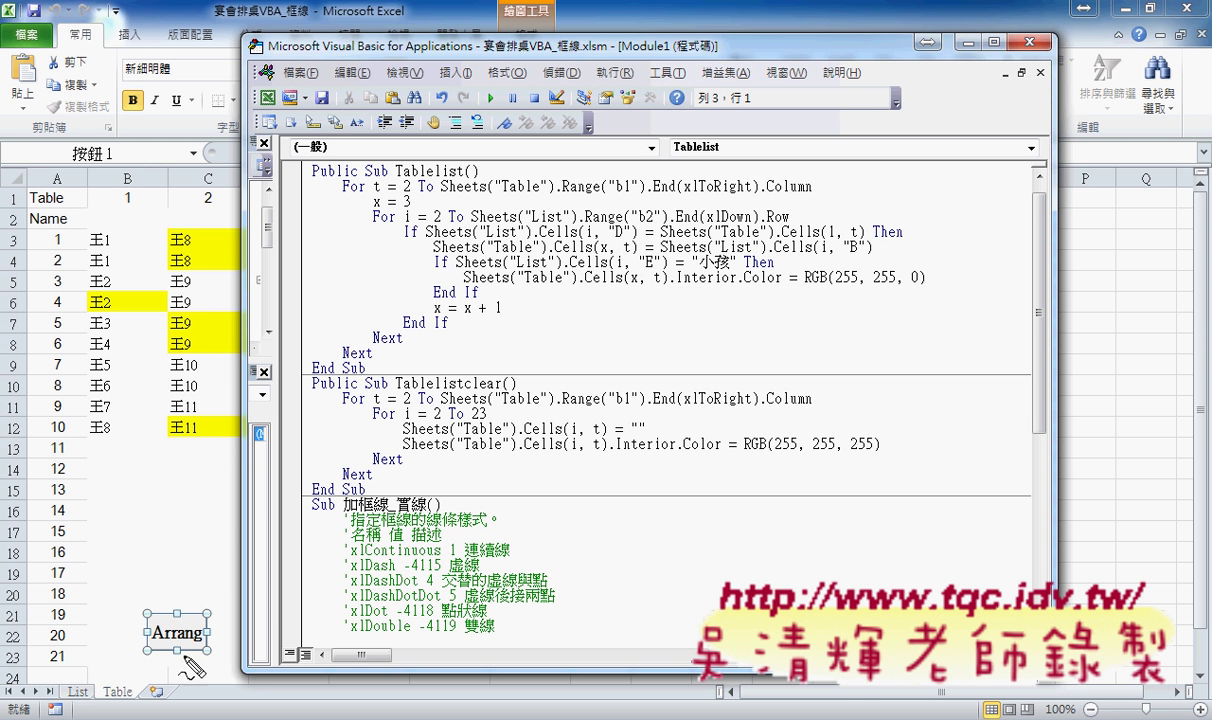
# Step: Highlight Sheets("Table"), Range and End(xlToRight).Column in the For t header, then move the code window down
pyautogui.moveTo(175, 655)
pyautogui.mouseDown()
pyautogui.moveTo(205, 587)
pyautogui.moveTo(185, 657)
pyautogui.mouseUp()
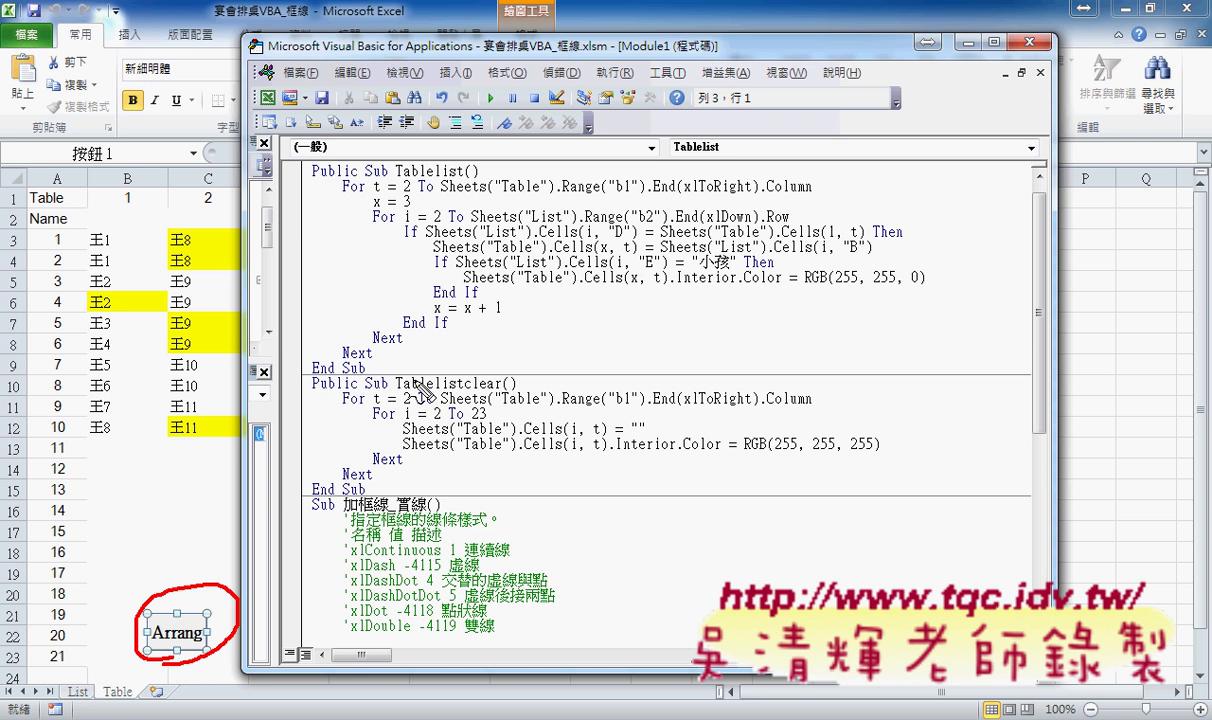
pyautogui.moveTo(388, 368)
pyautogui.mouseDown()
pyautogui.moveTo(300, 362)
pyautogui.moveTo(390, 218)
pyautogui.mouseUp()
pyautogui.moveTo(318, 172); pyautogui.dragTo(388, 405)
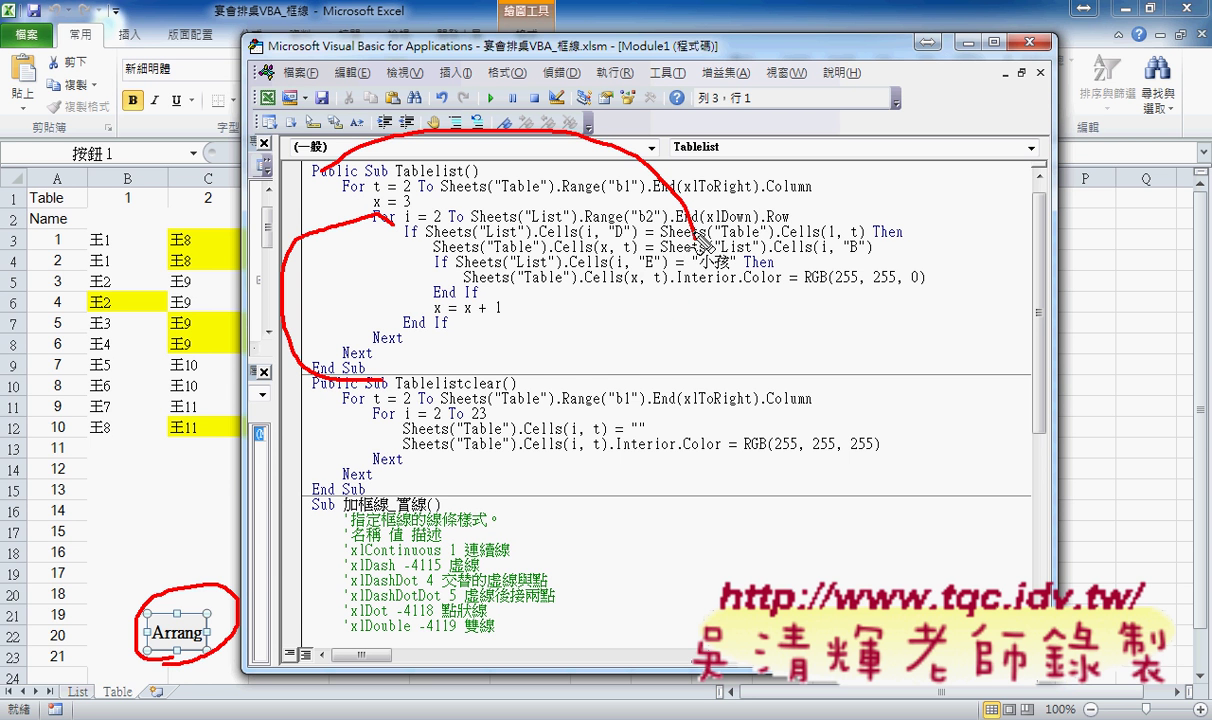
pyautogui.press('Escape')
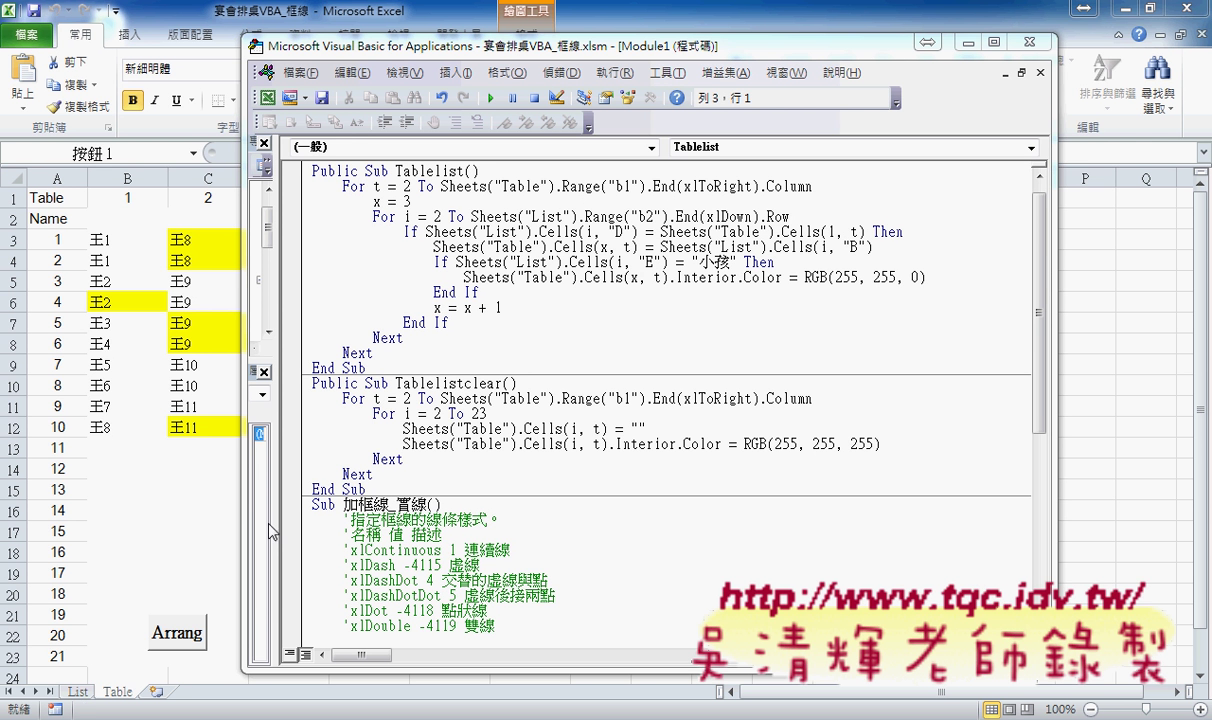
pyautogui.moveTo(440, 188); pyautogui.dragTo(486, 190)
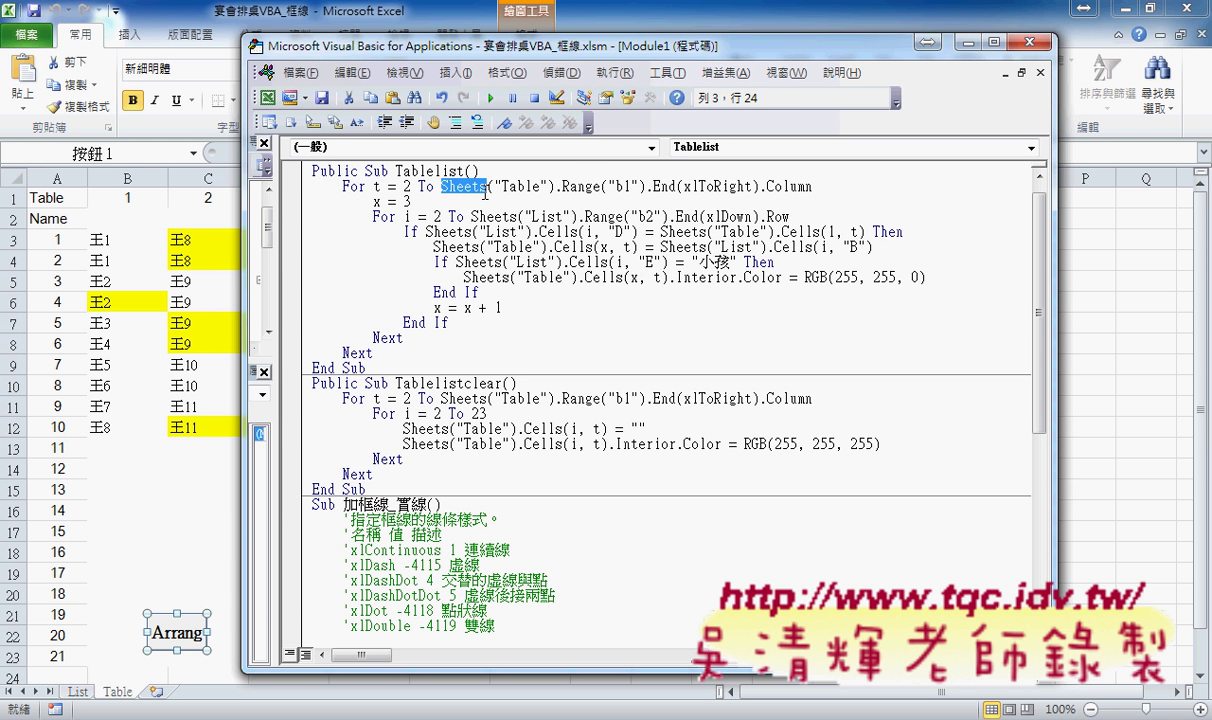
pyautogui.moveTo(562, 188); pyautogui.dragTo(602, 190)
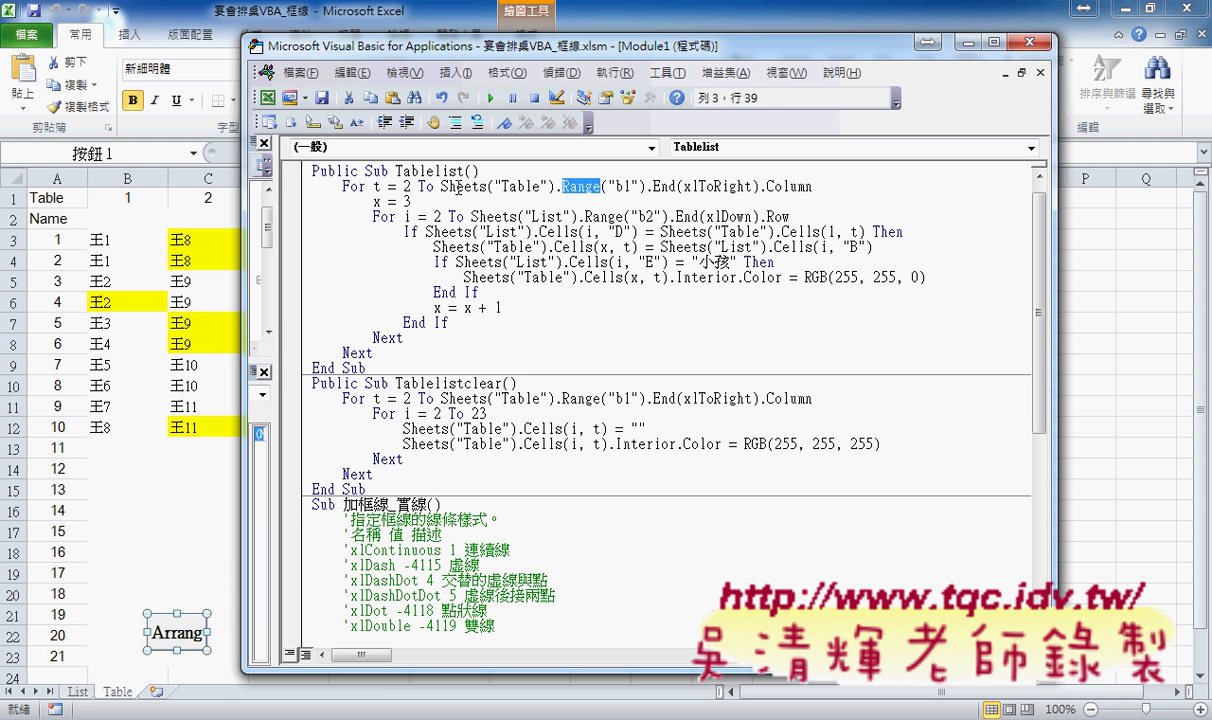
pyautogui.moveTo(441, 187); pyautogui.dragTo(554, 186)
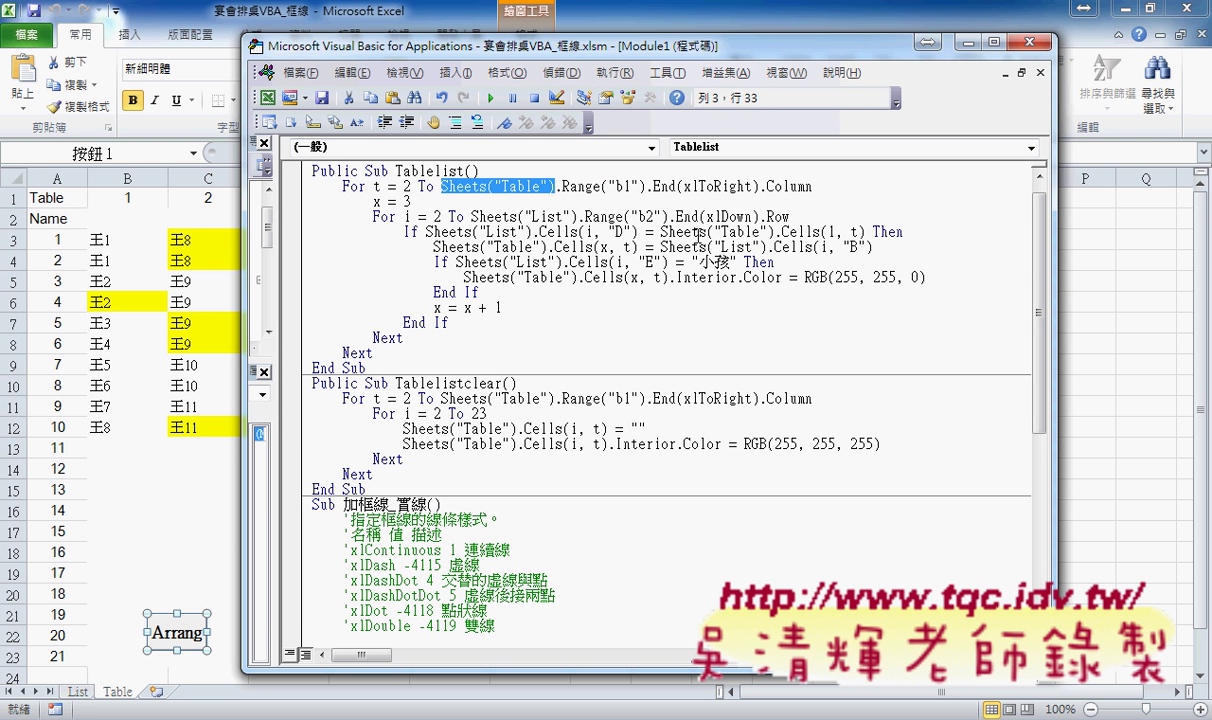
pyautogui.moveTo(654, 187); pyautogui.dragTo(812, 186)
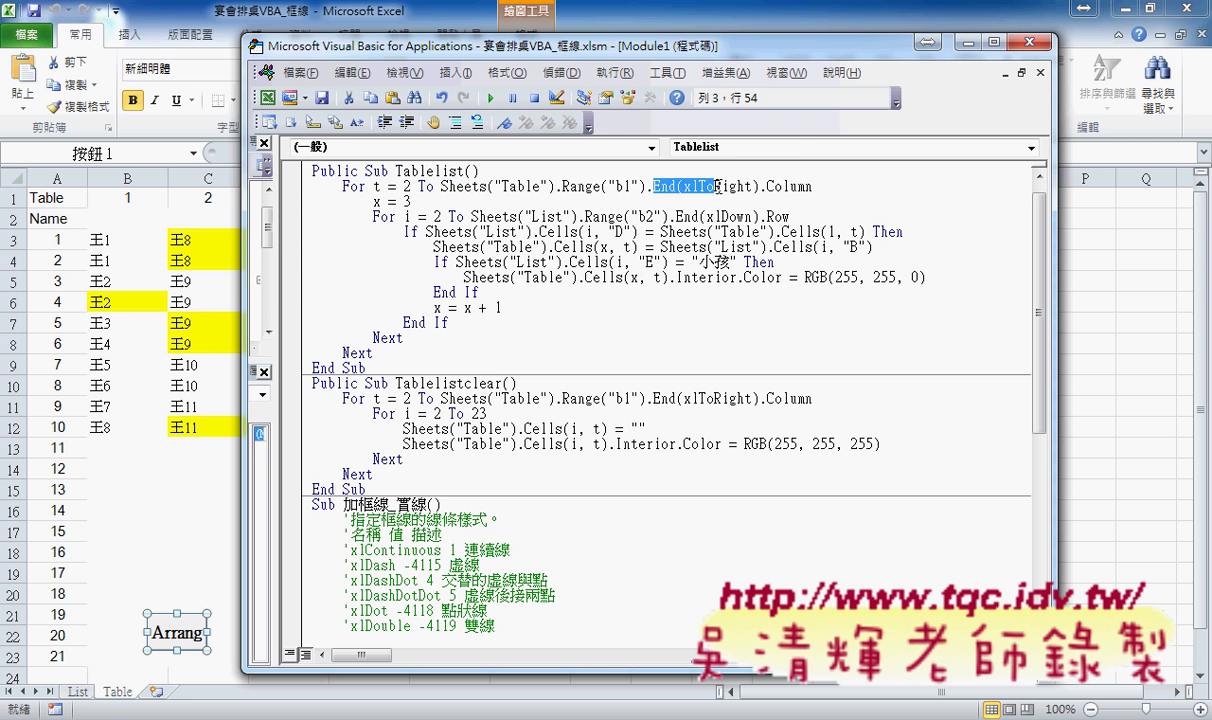
pyautogui.moveTo(608, 45); pyautogui.dragTo(606, 242)
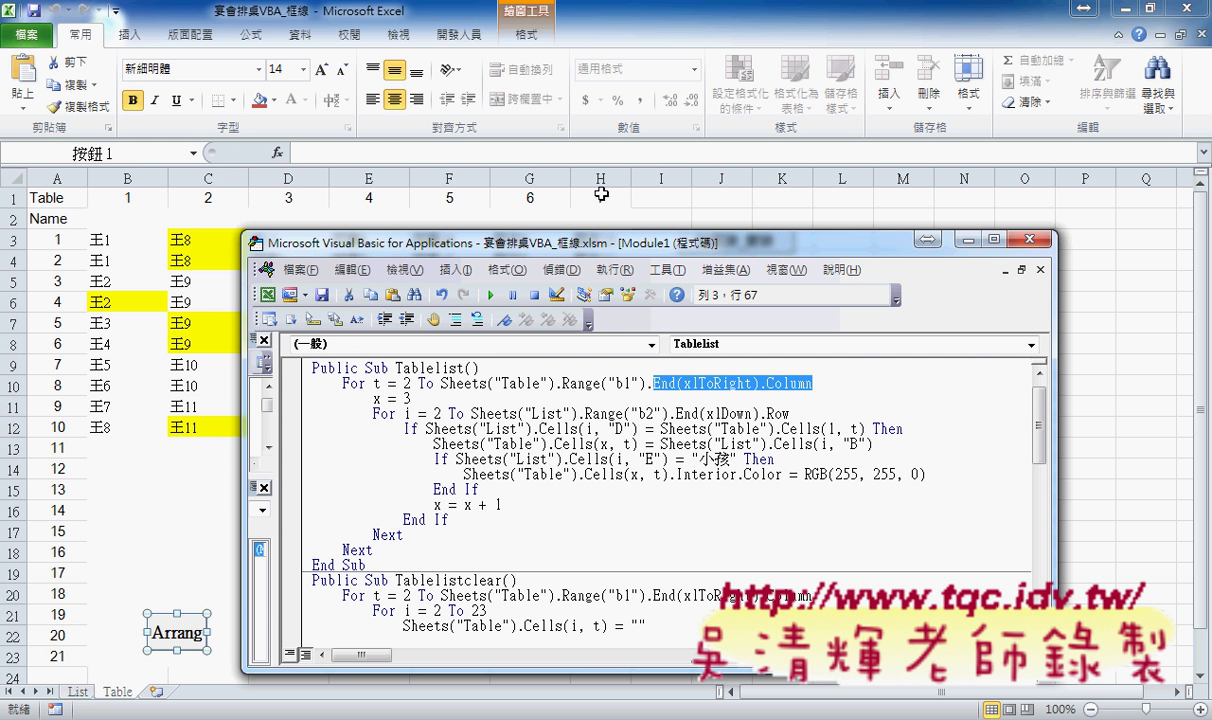
# Step: Highlight Sheets("List").Range("b2") in the For i line, then switch to the List sheet
pyautogui.click(470, 413)
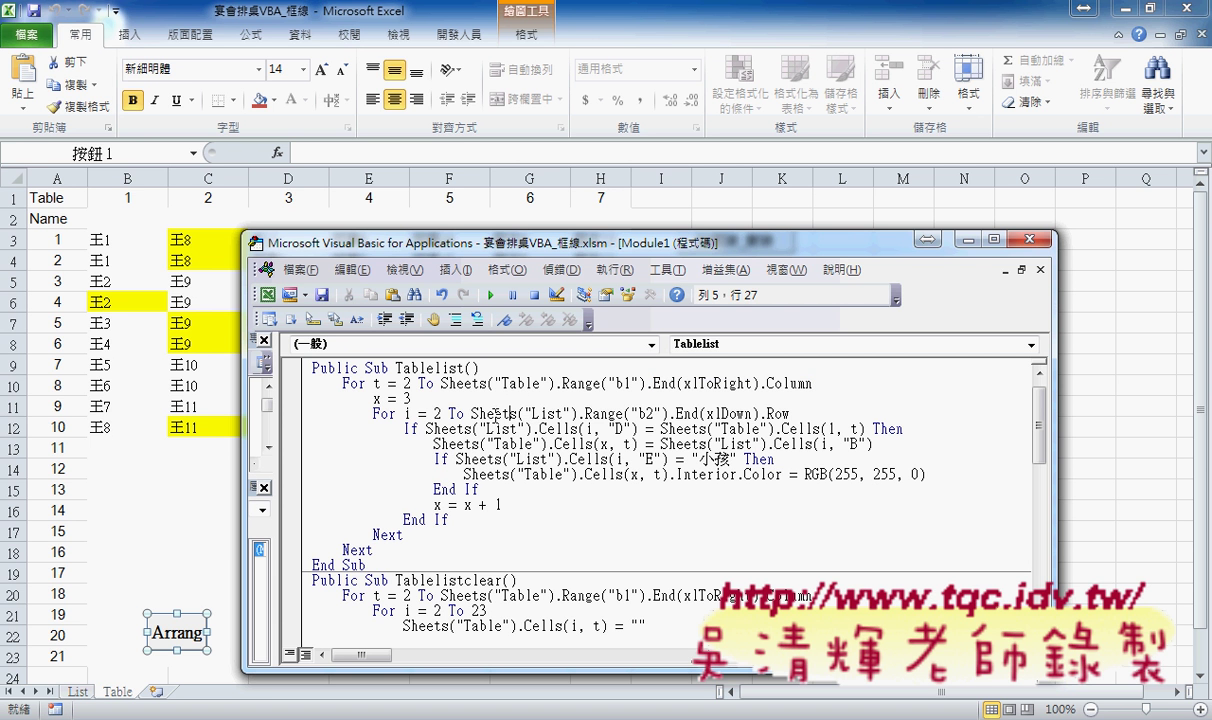
pyautogui.moveTo(470, 413)
pyautogui.mouseDown()
pyautogui.moveTo(788, 413)
pyautogui.moveTo(477, 413)
pyautogui.moveTo(577, 413)
pyautogui.mouseUp()
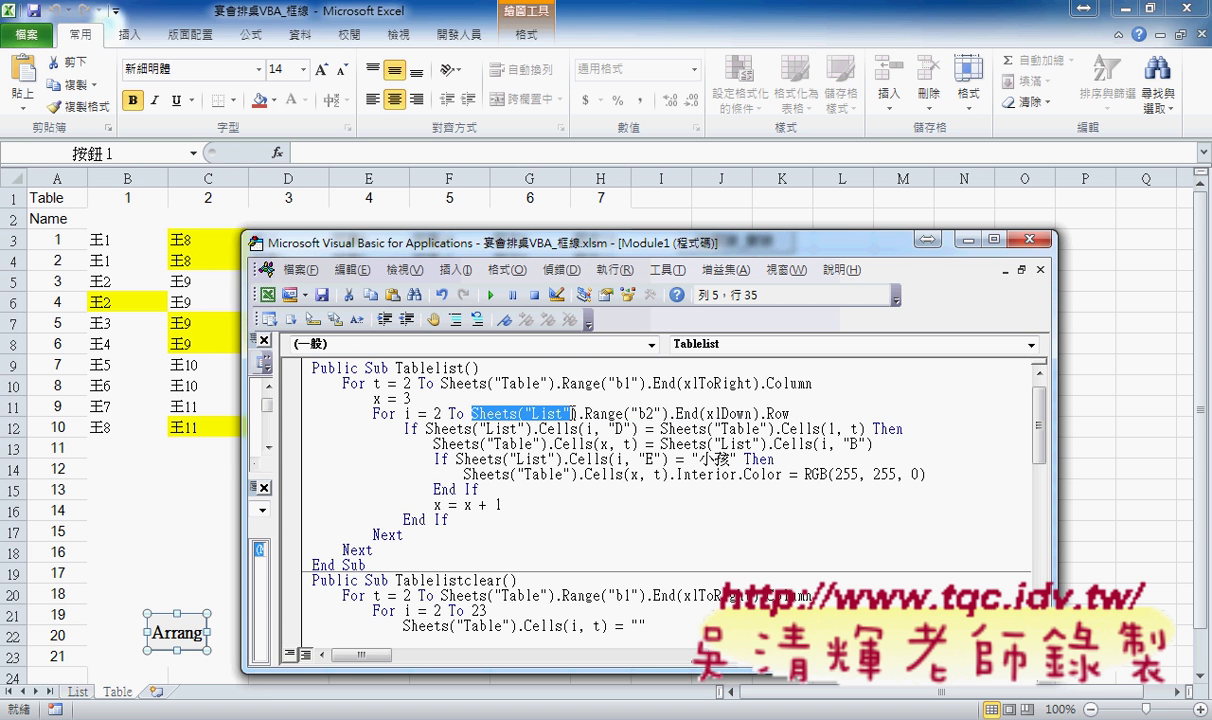
pyautogui.click(77, 692)
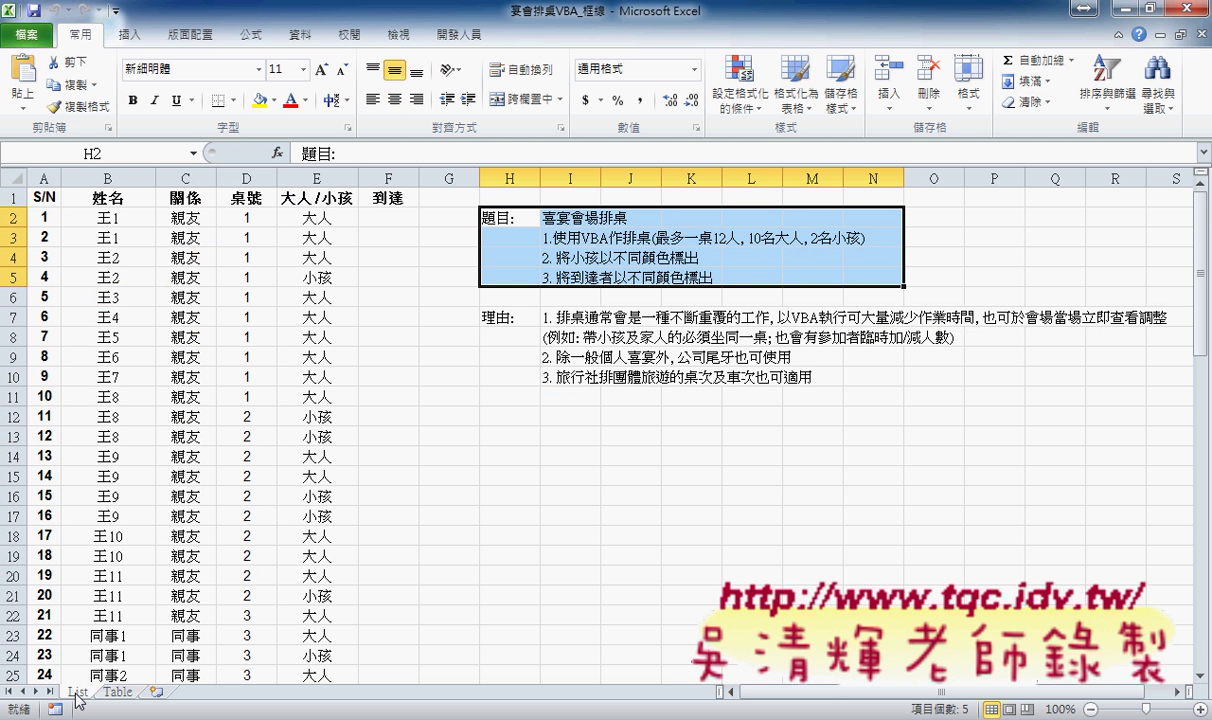
# Step: Reopen the VBA editor from Developer > Visual Basic and go through Tablelist's table-match If, child check and End If
pyautogui.click(457, 34)
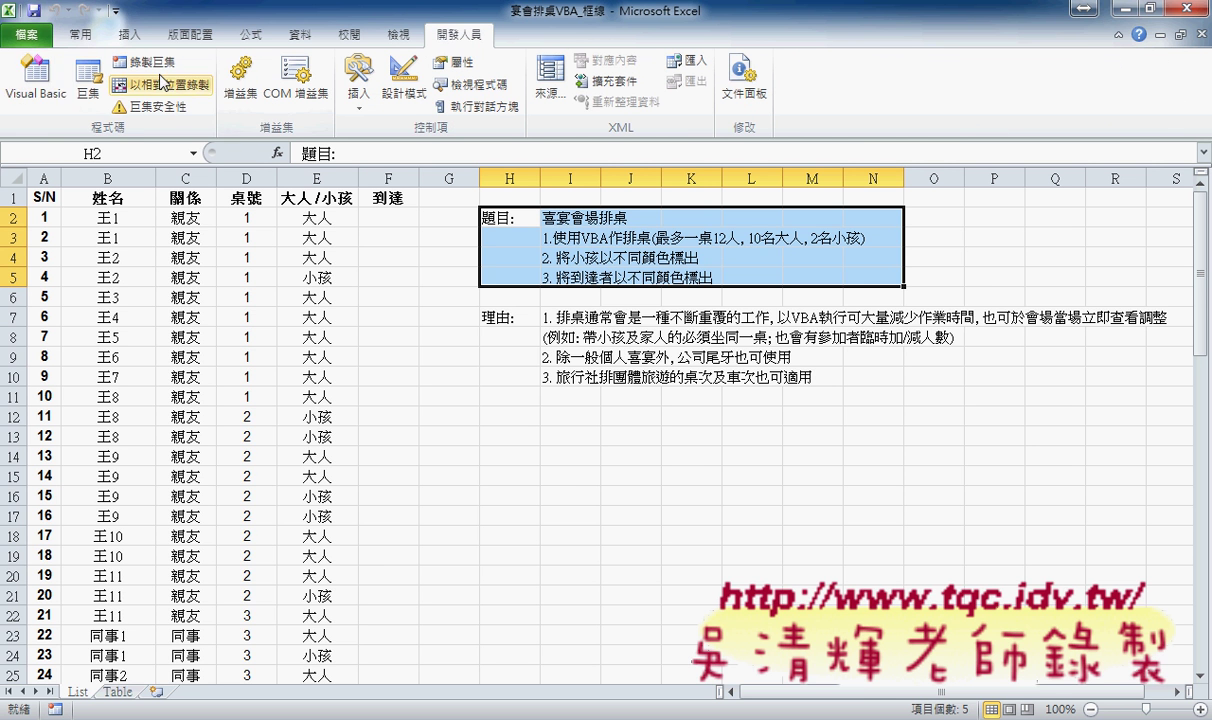
pyautogui.click(45, 88)
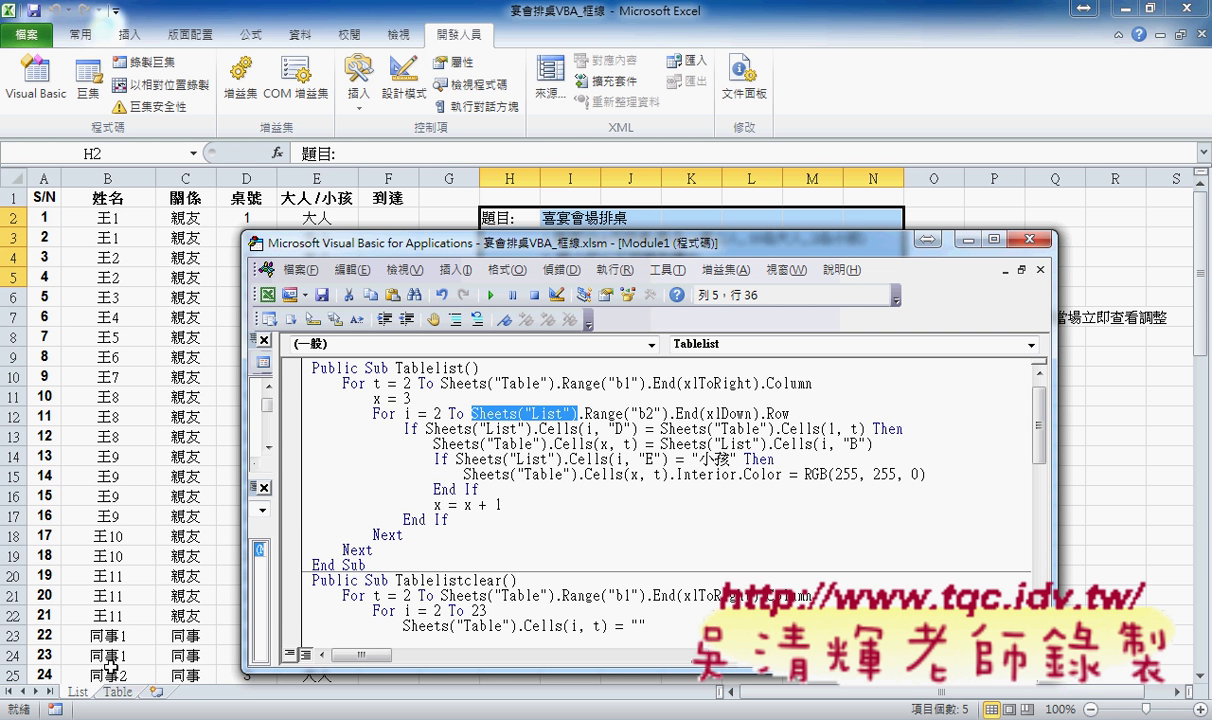
pyautogui.click(716, 383)
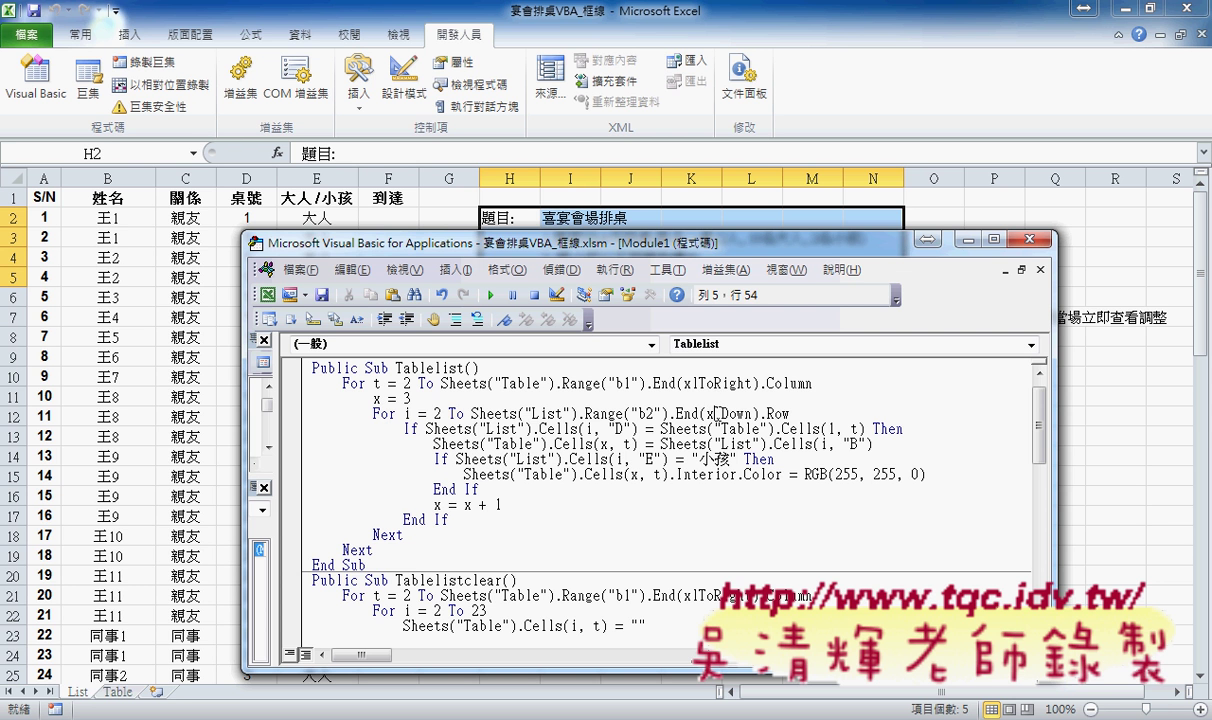
pyautogui.doubleClick(426, 430)
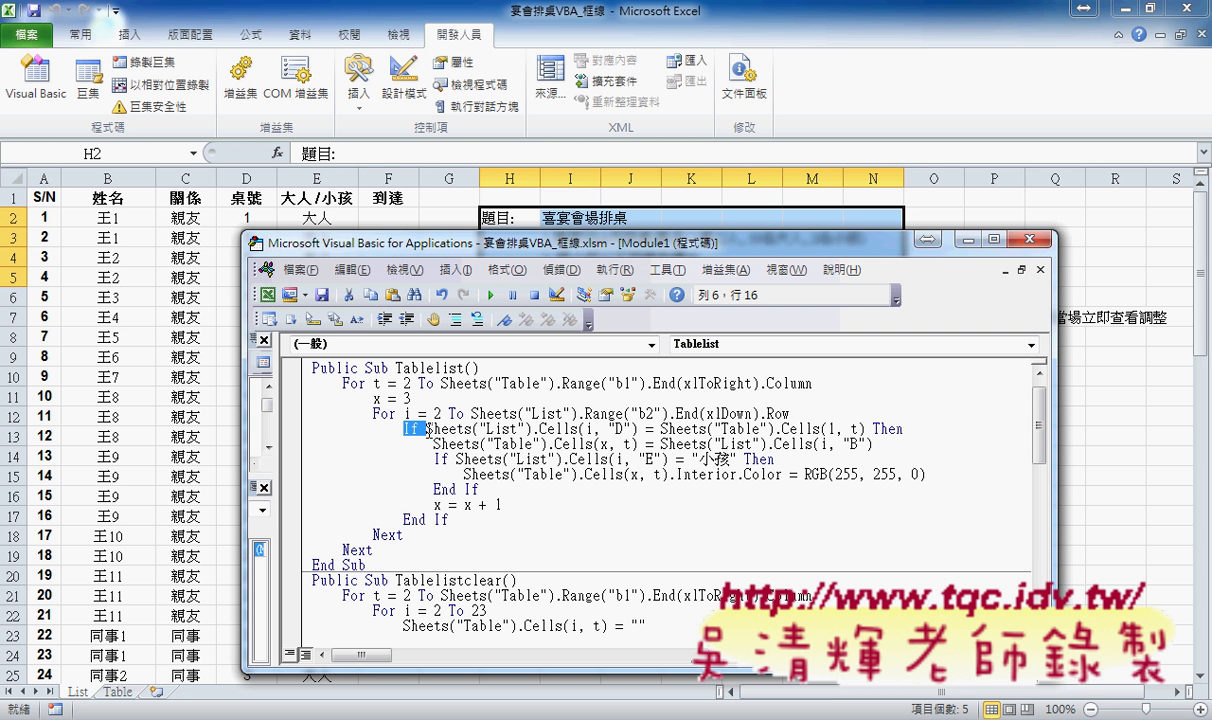
pyautogui.click(392, 405)
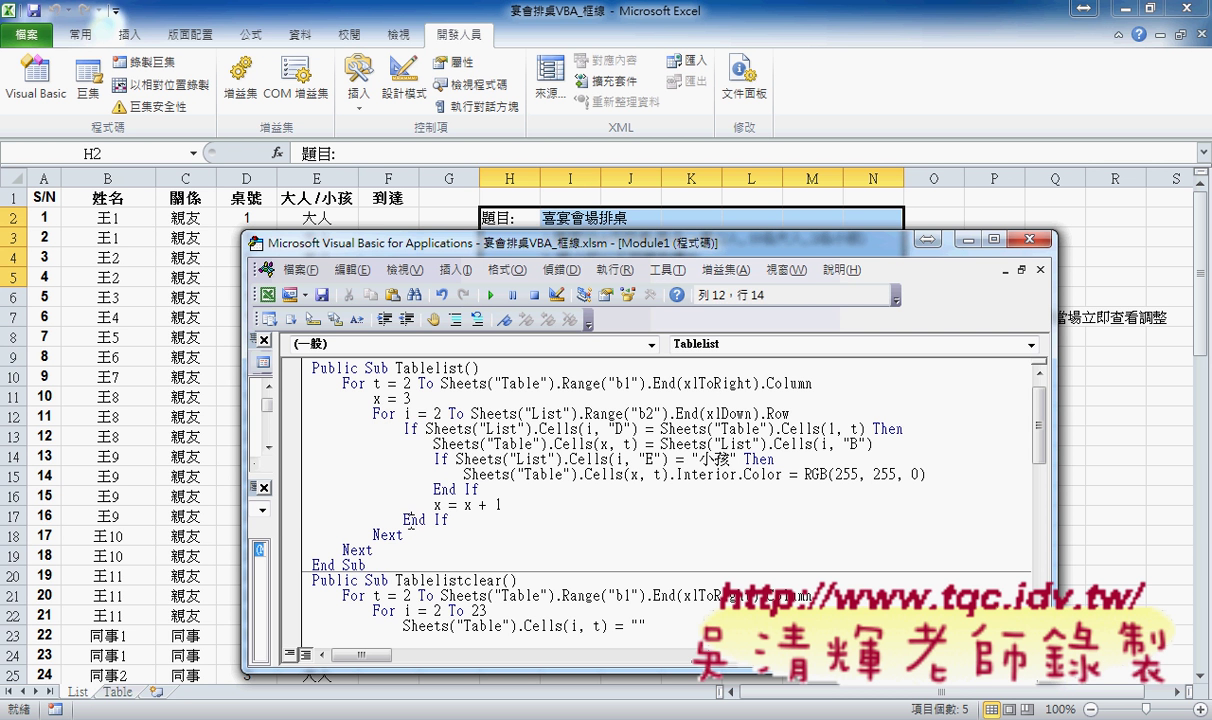
pyautogui.click(440, 461)
pyautogui.click(447, 489)
pyautogui.click(463, 386)
# Step: Back on the Table sheet, clear and regenerate the seating, then inspect seated cells including C3
pyautogui.click(471, 413)
pyautogui.click(113, 696)
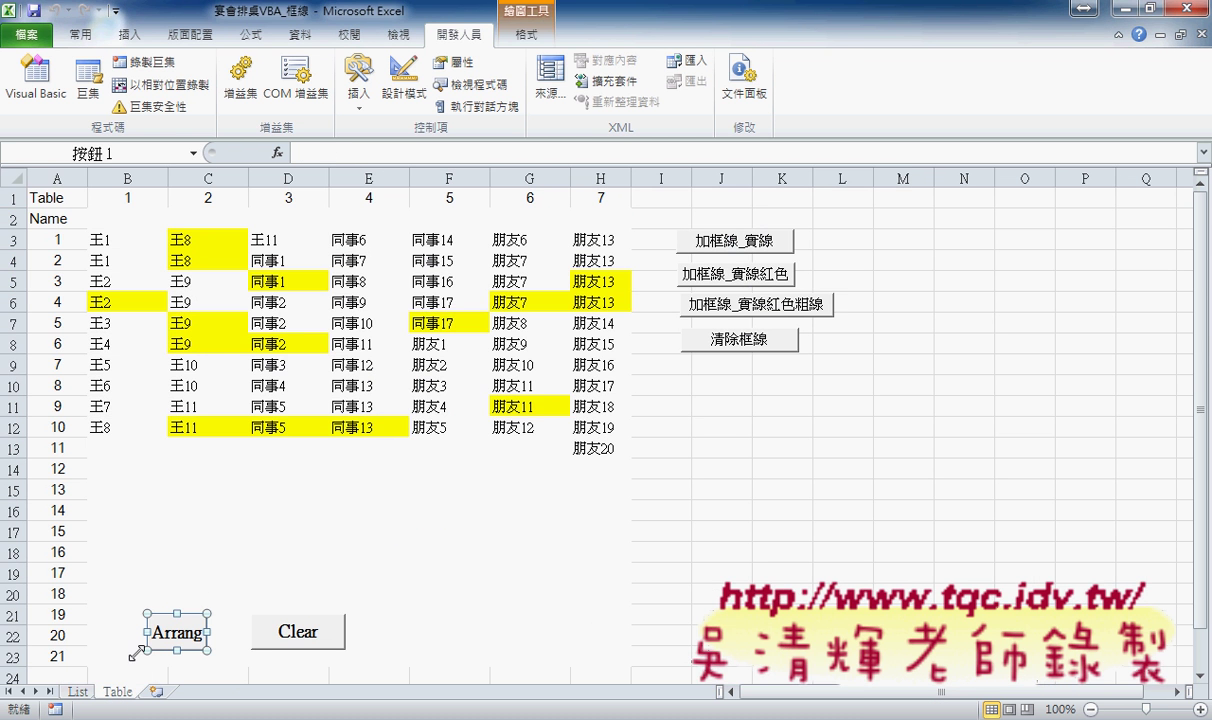
pyautogui.click(268, 531)
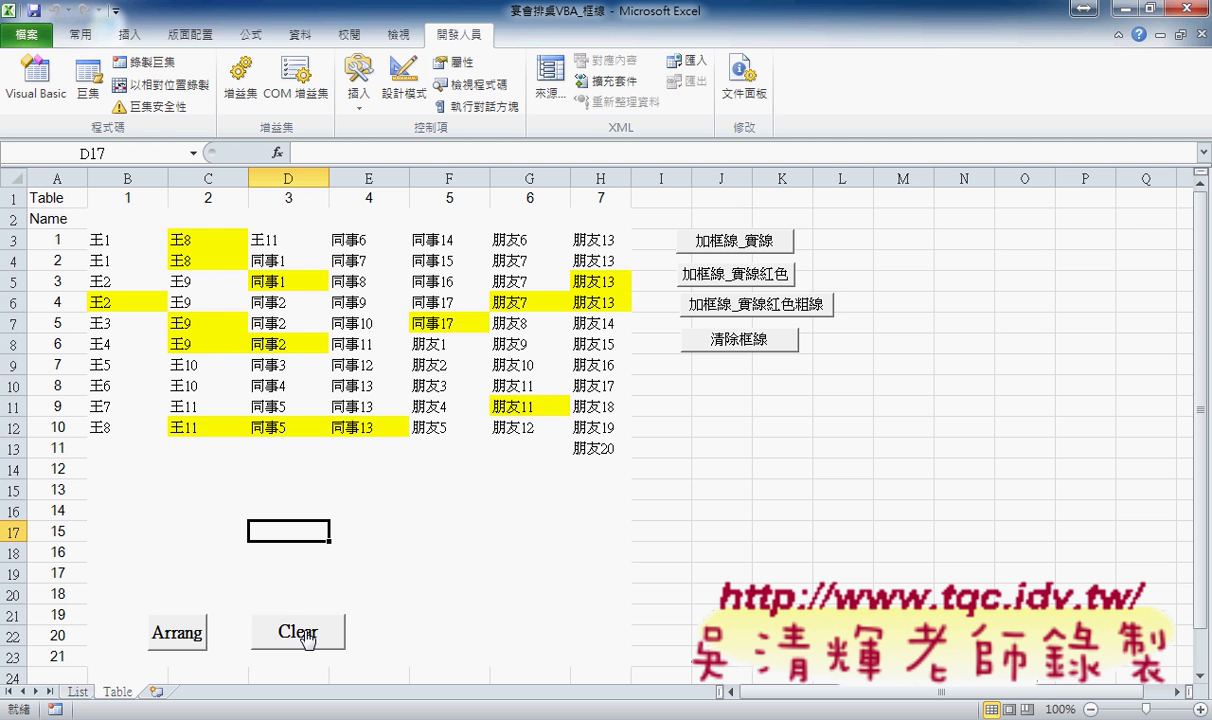
pyautogui.click(304, 636)
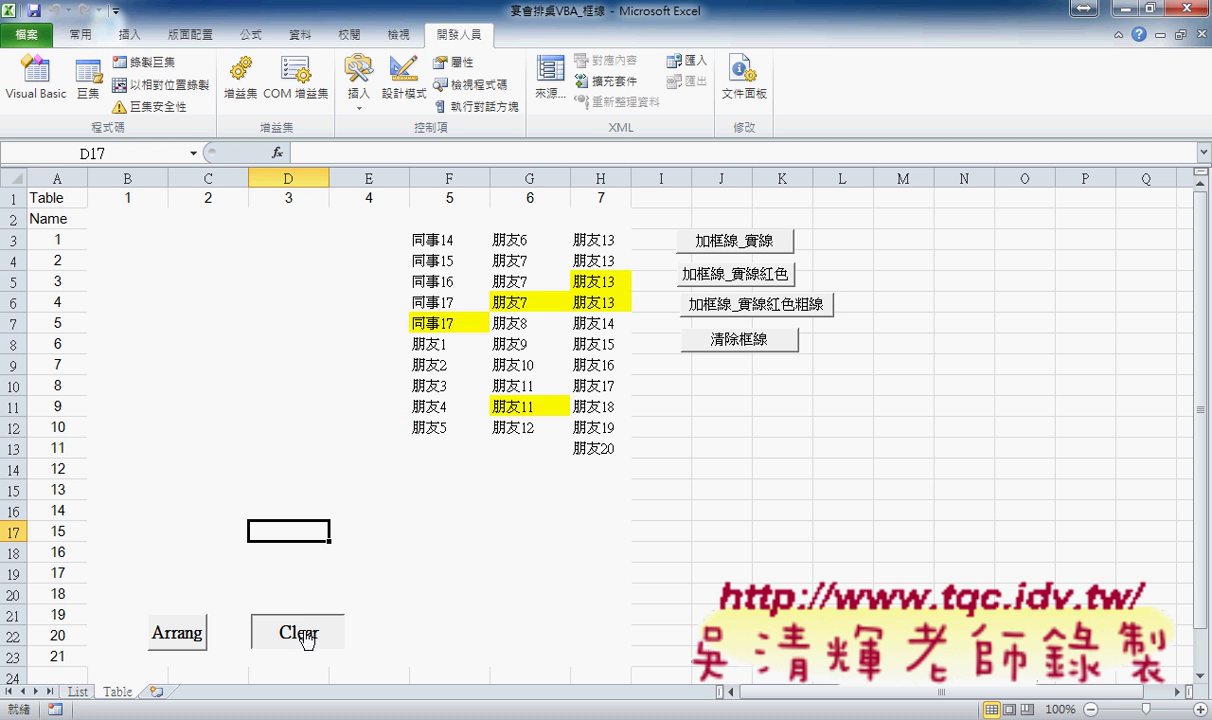
pyautogui.click(186, 637)
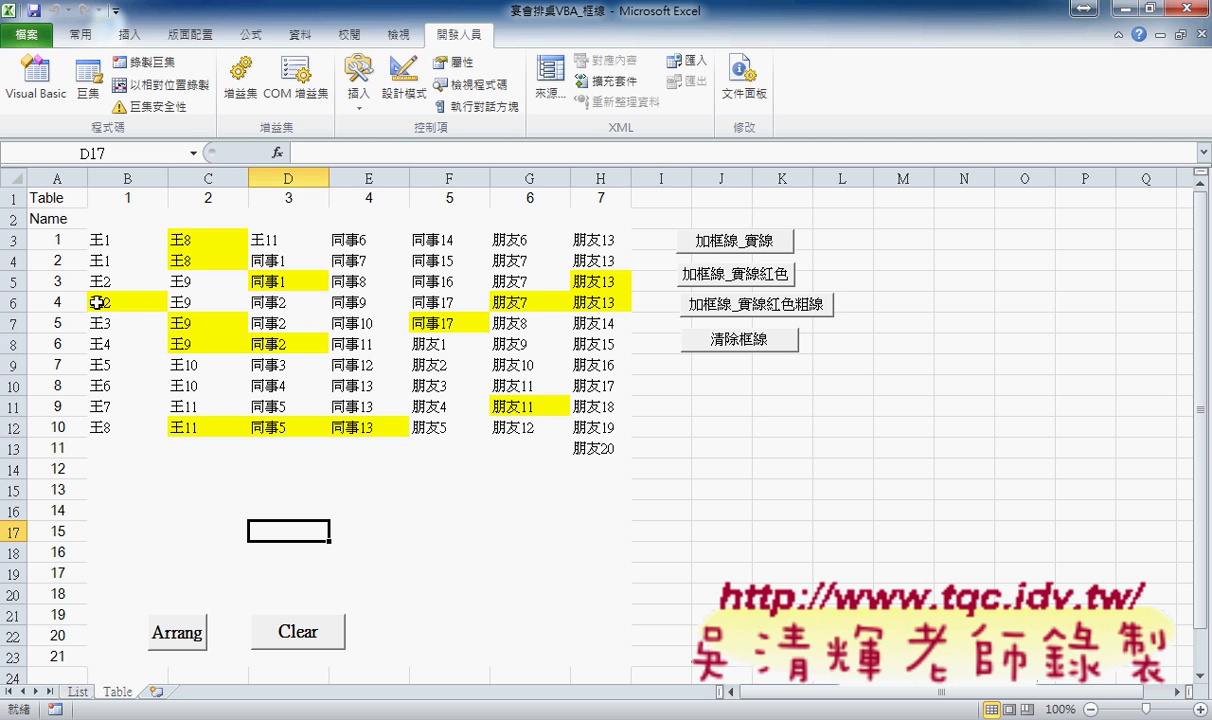
pyautogui.click(100, 302)
pyautogui.click(211, 240)
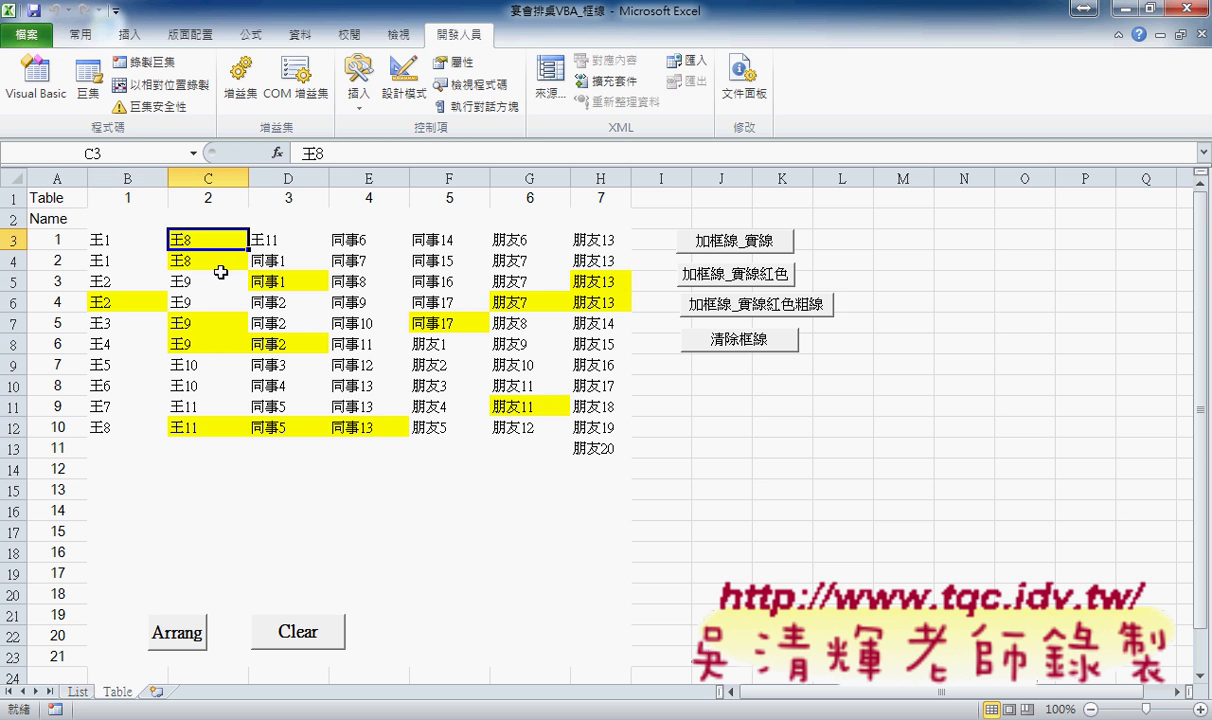
pyautogui.click(221, 265)
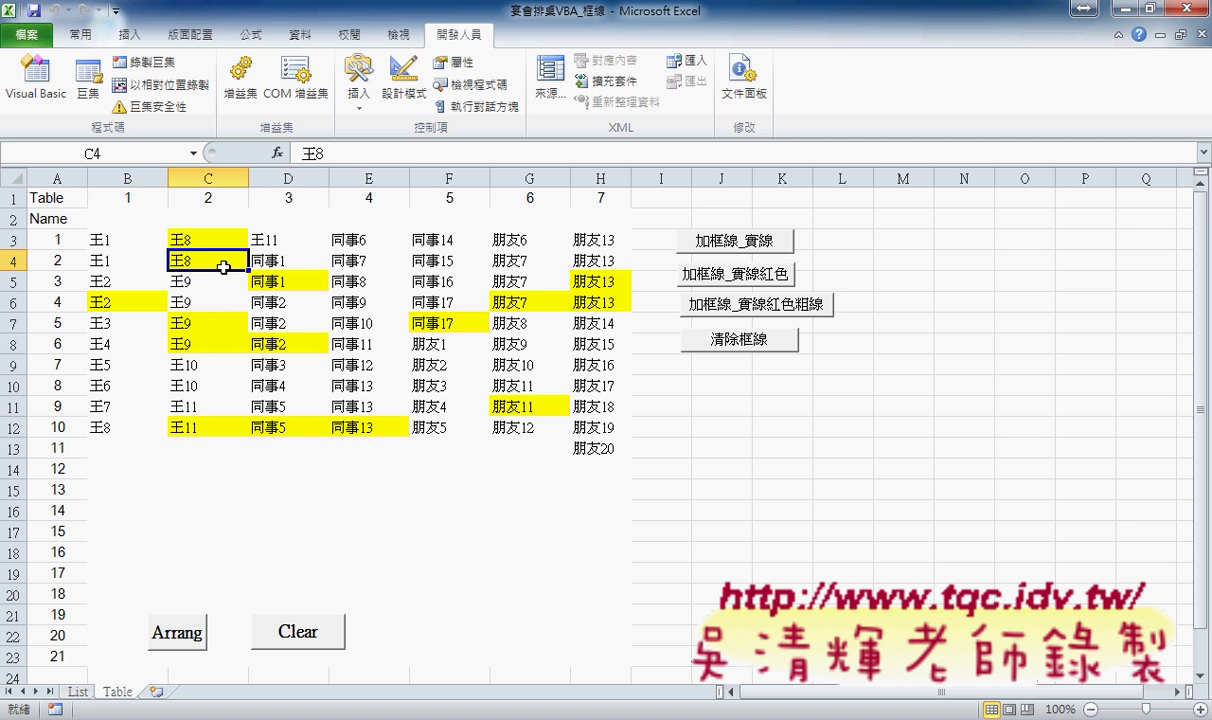
pyautogui.click(722, 245)
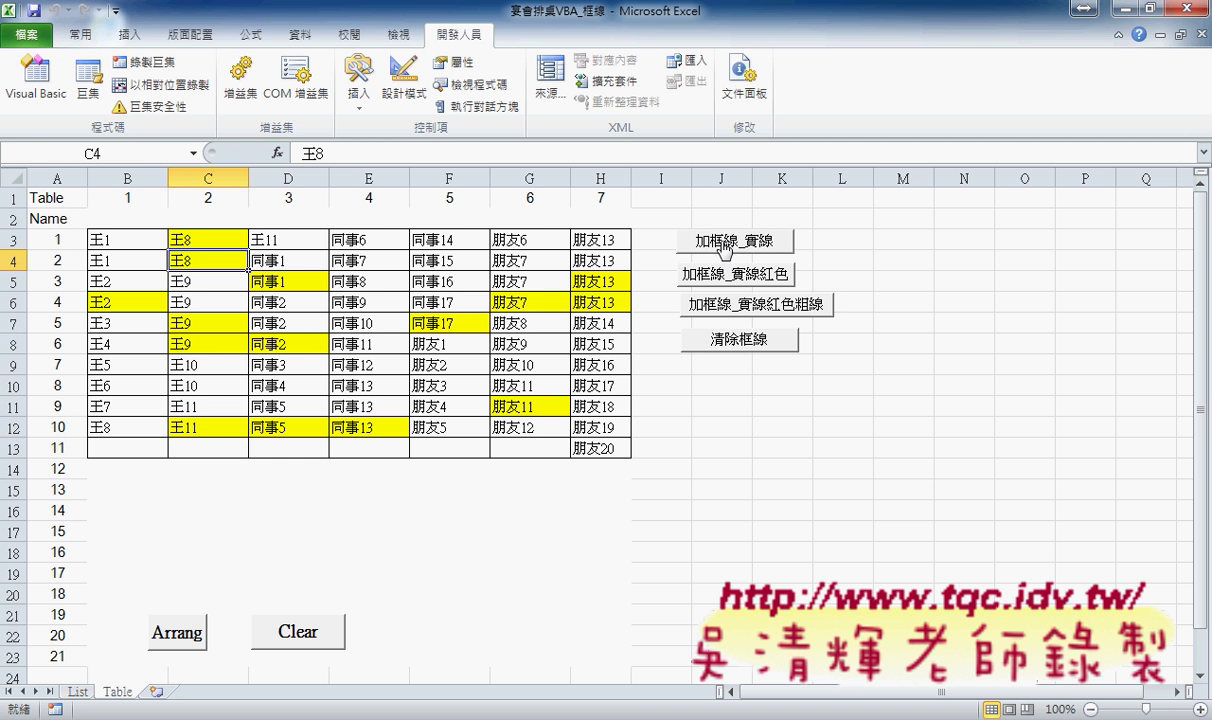
pyautogui.click(719, 280)
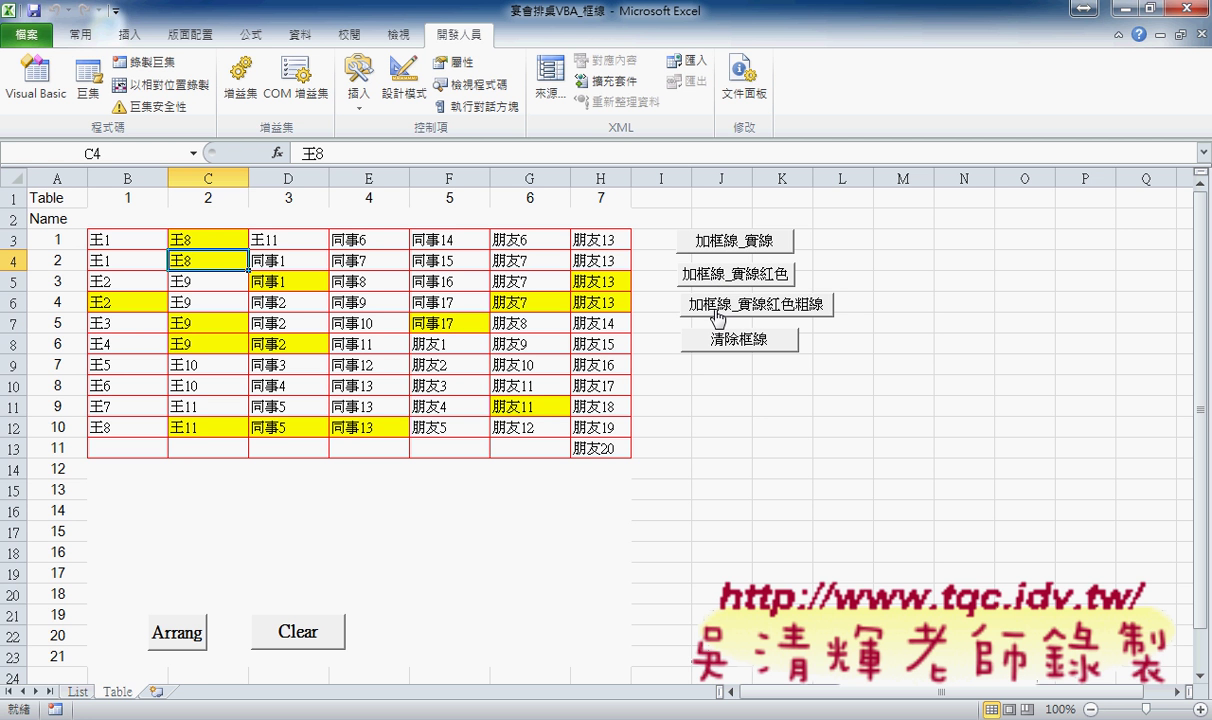
pyautogui.click(717, 314)
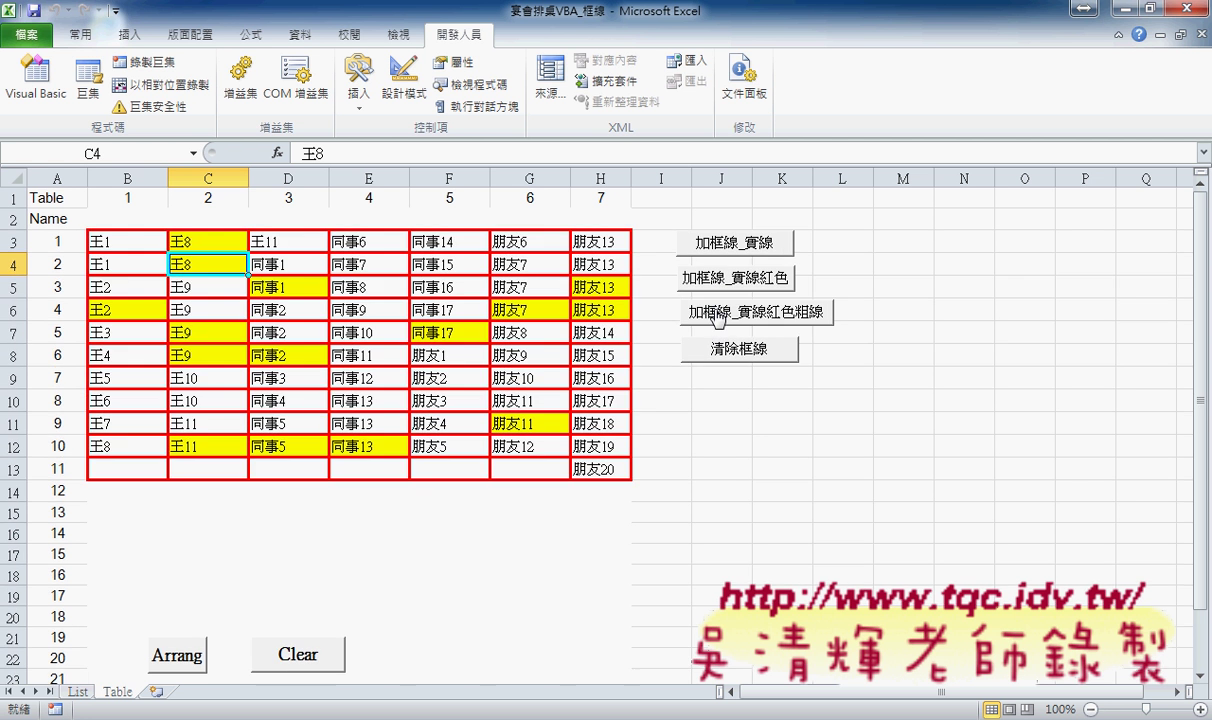
pyautogui.click(712, 350)
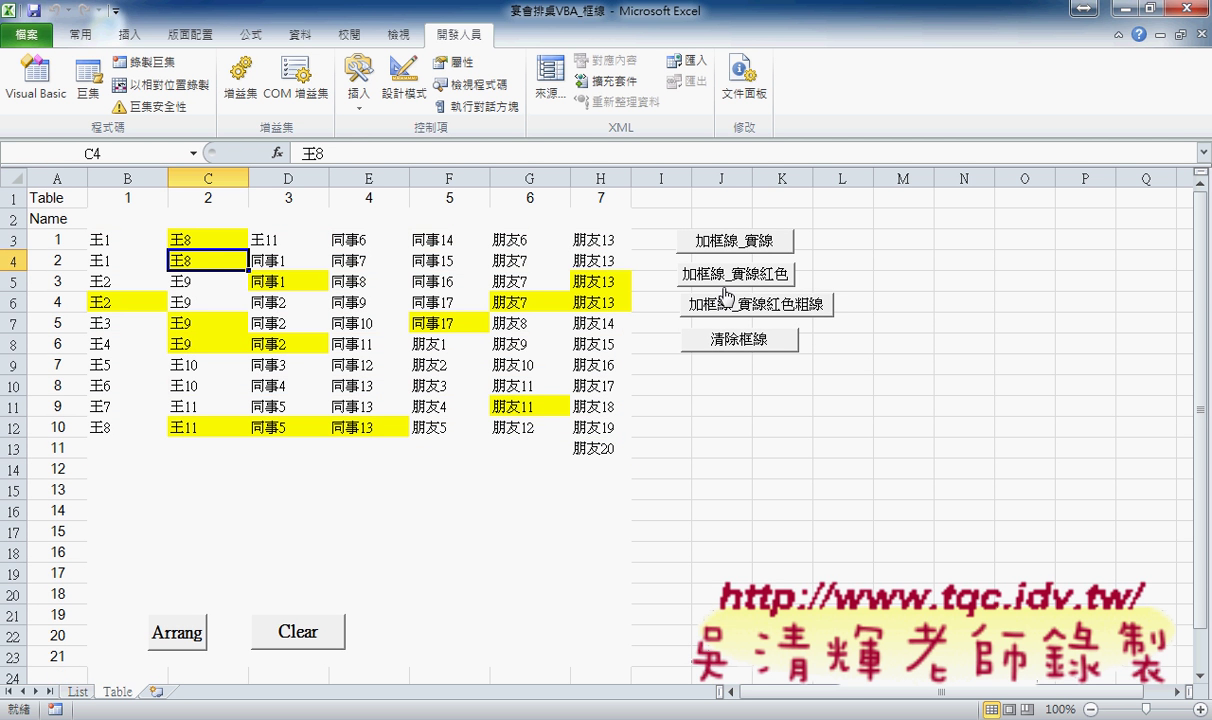
# Step: Open Module1's border macros in a maximized VBA editor and focus the solid-border macro
pyautogui.rightClick(733, 250)
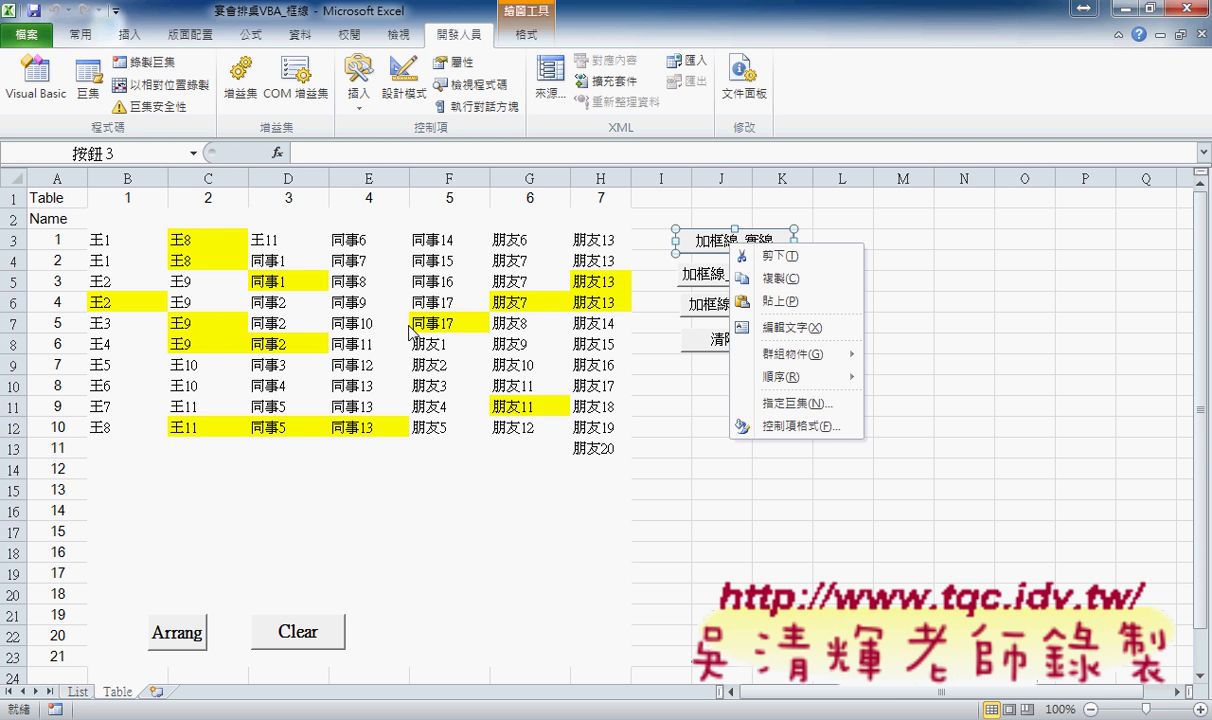
pyautogui.click(15, 93)
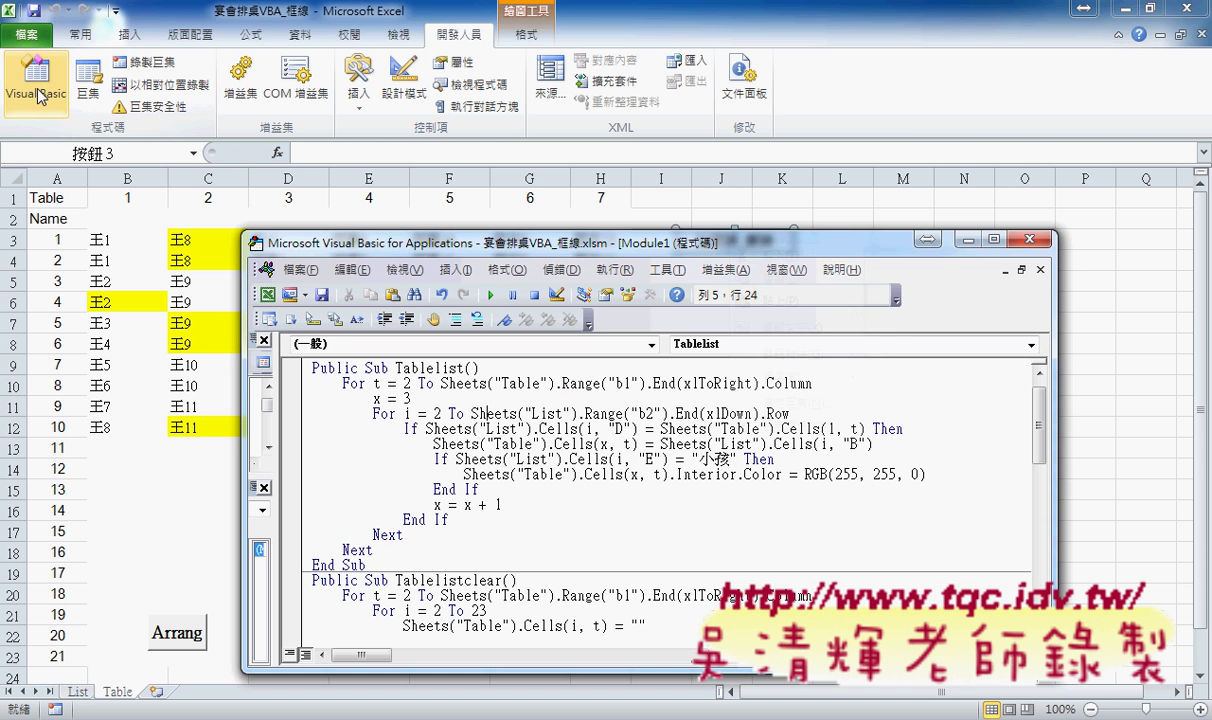
pyautogui.doubleClick(492, 240)
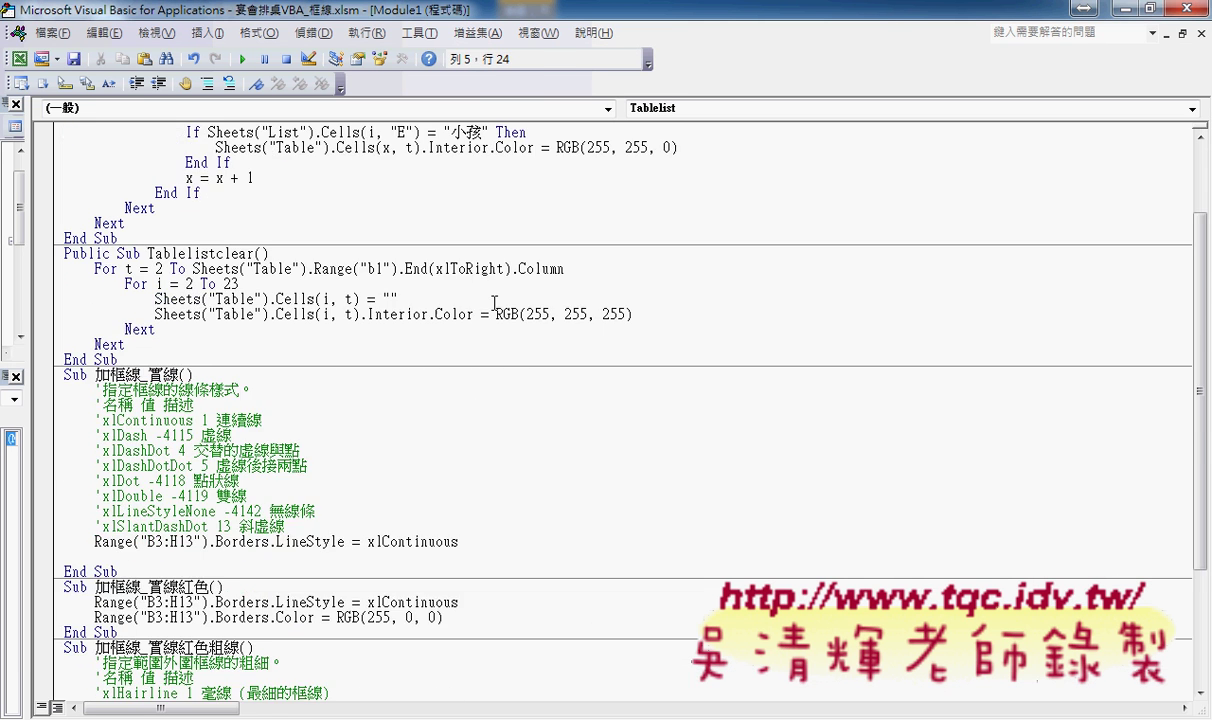
pyautogui.scroll(-6, 492, 240)
pyautogui.click(109, 207)
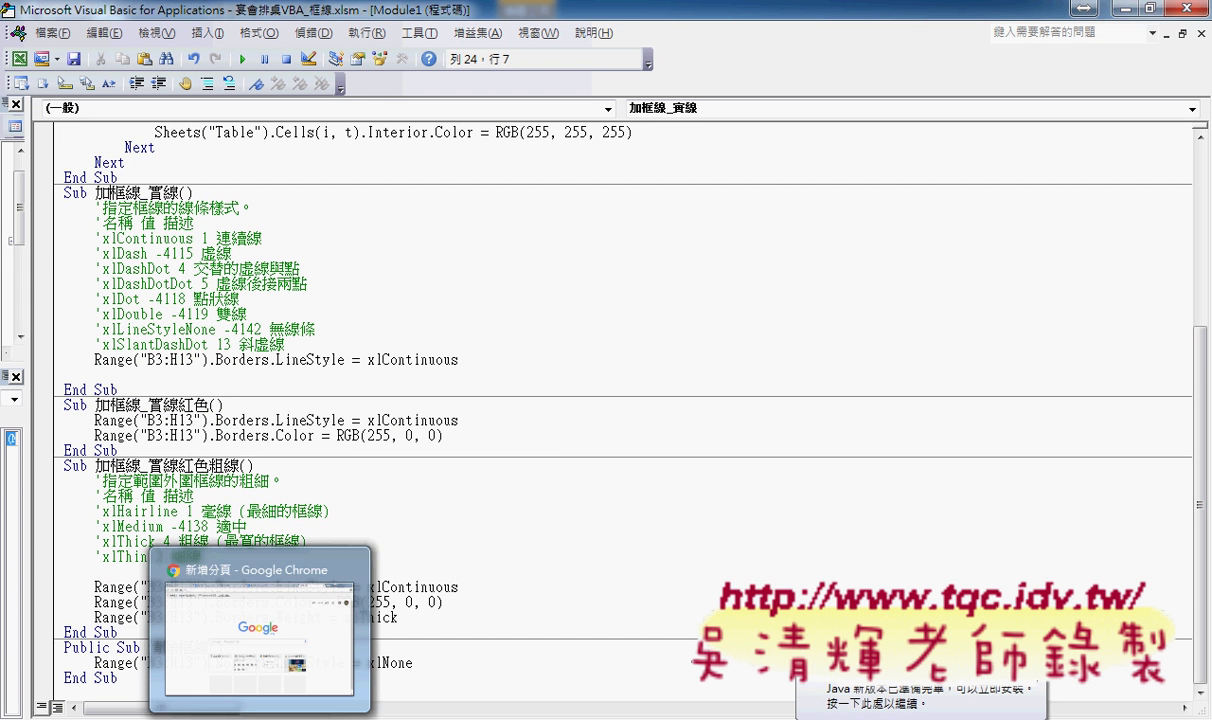
pyautogui.click(258, 604)
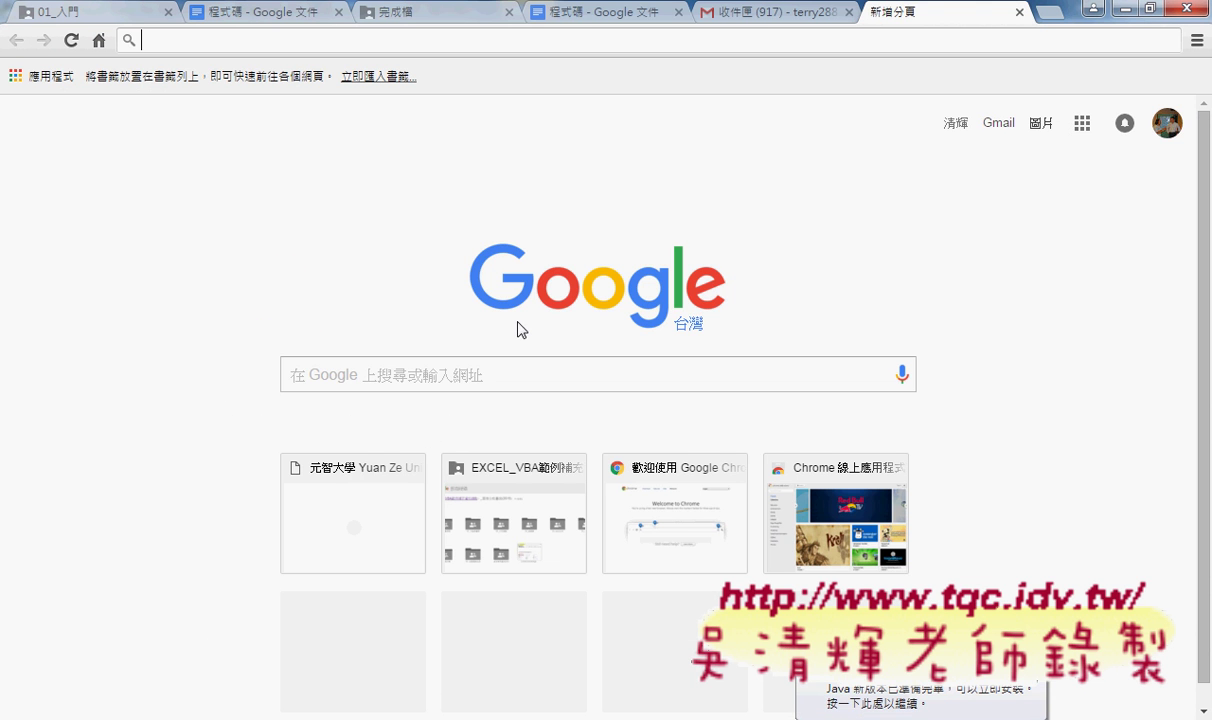
pyautogui.click(588, 14)
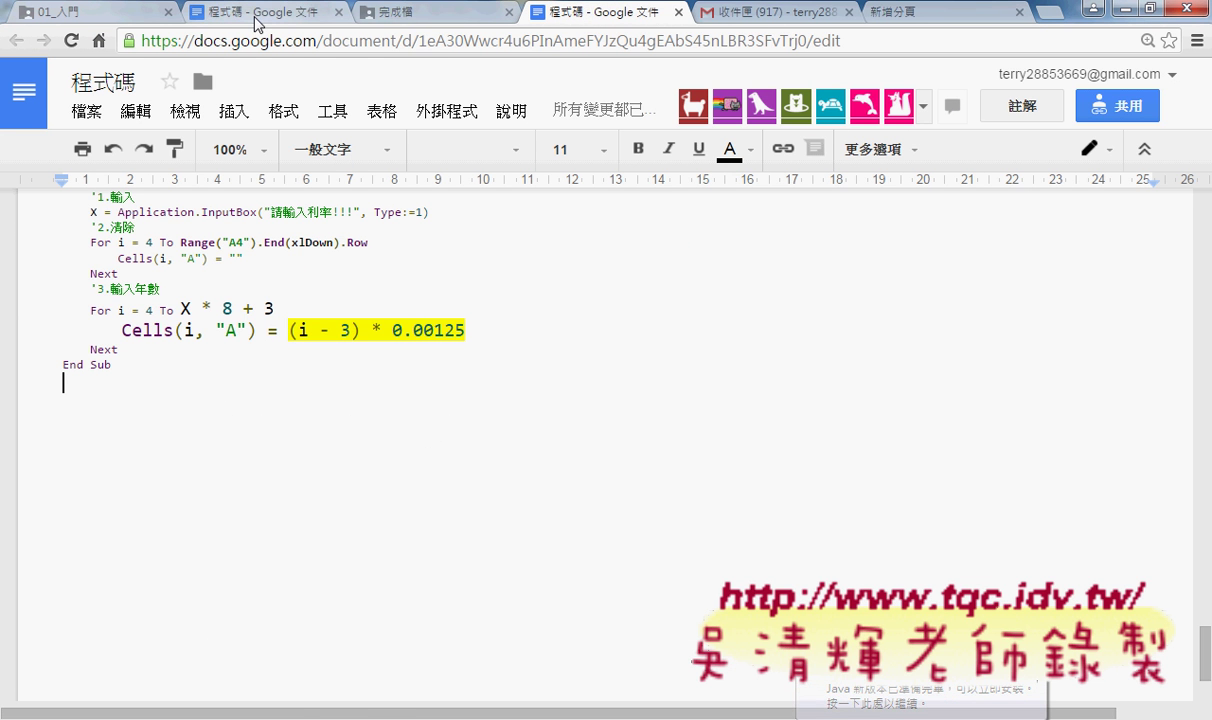
pyautogui.click(245, 13)
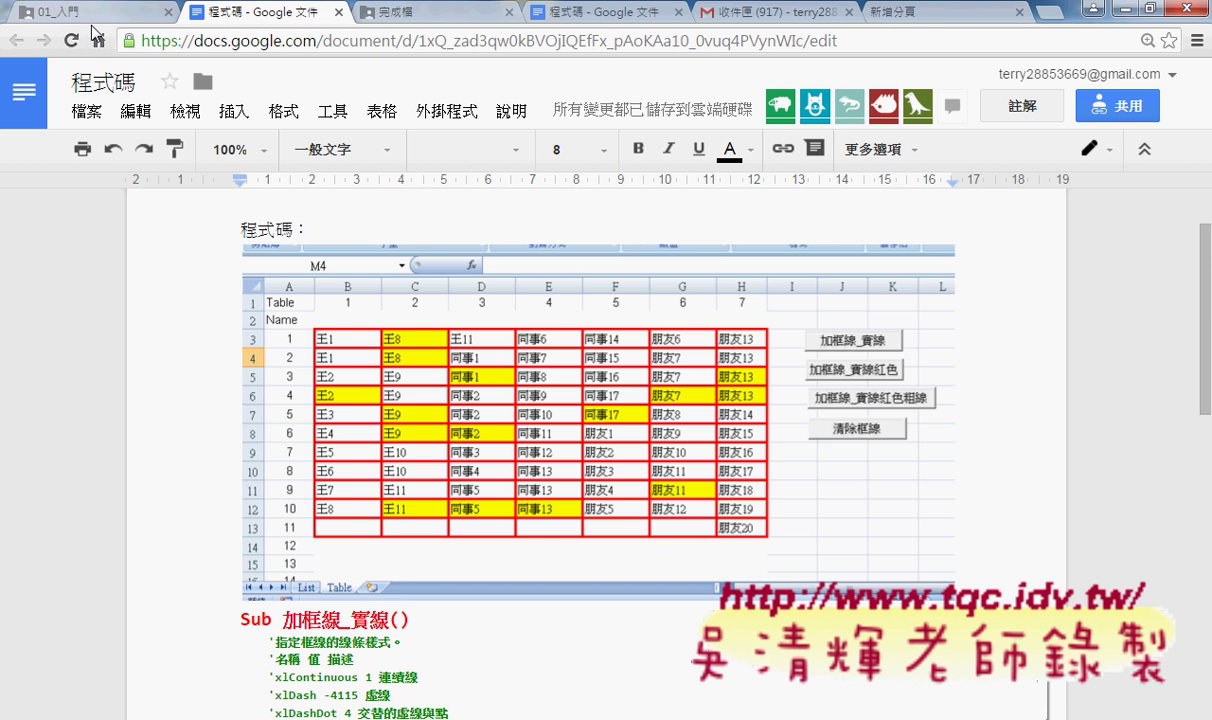
pyautogui.scroll(-3, 235, 450)
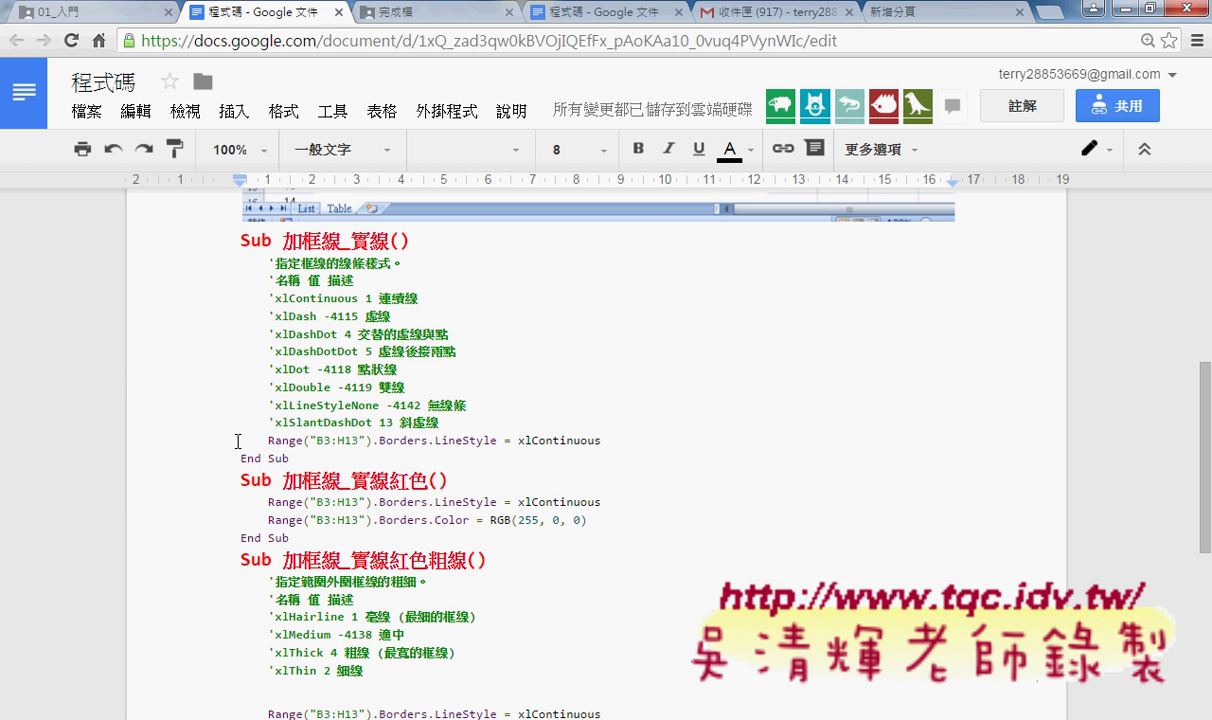
pyautogui.scroll(-3, 347, 594)
pyautogui.scroll(1, 340, 570)
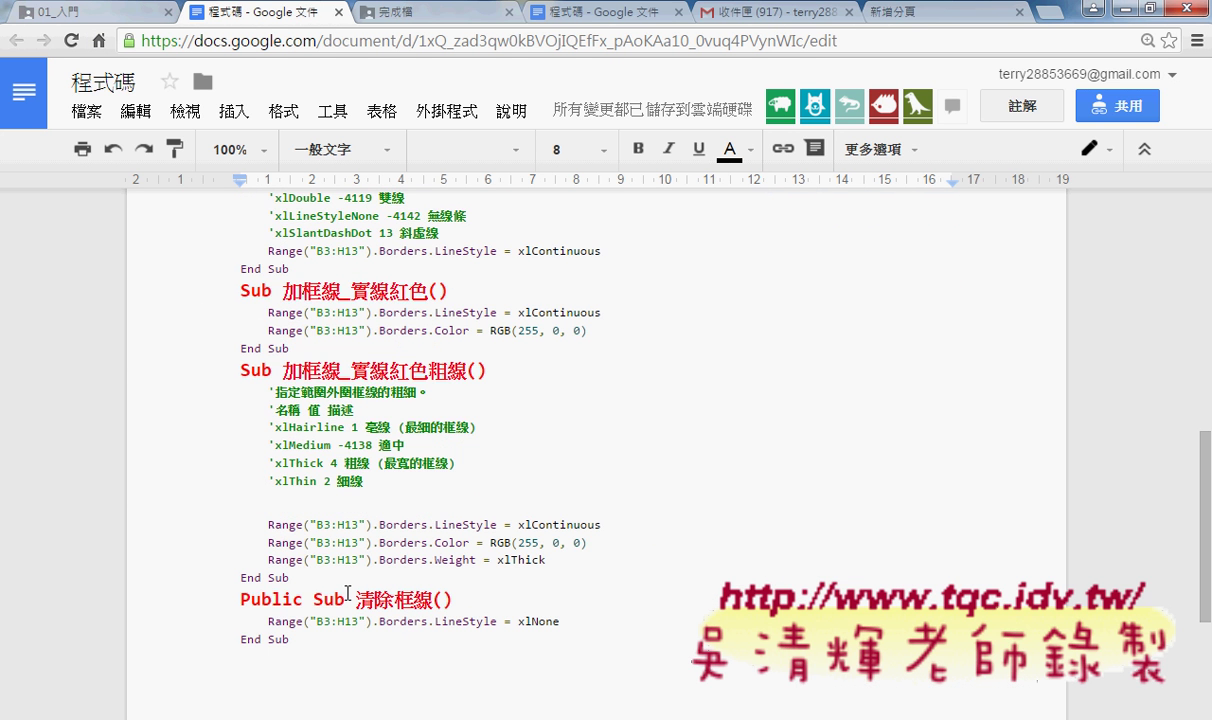
pyautogui.scroll(1, 350, 510)
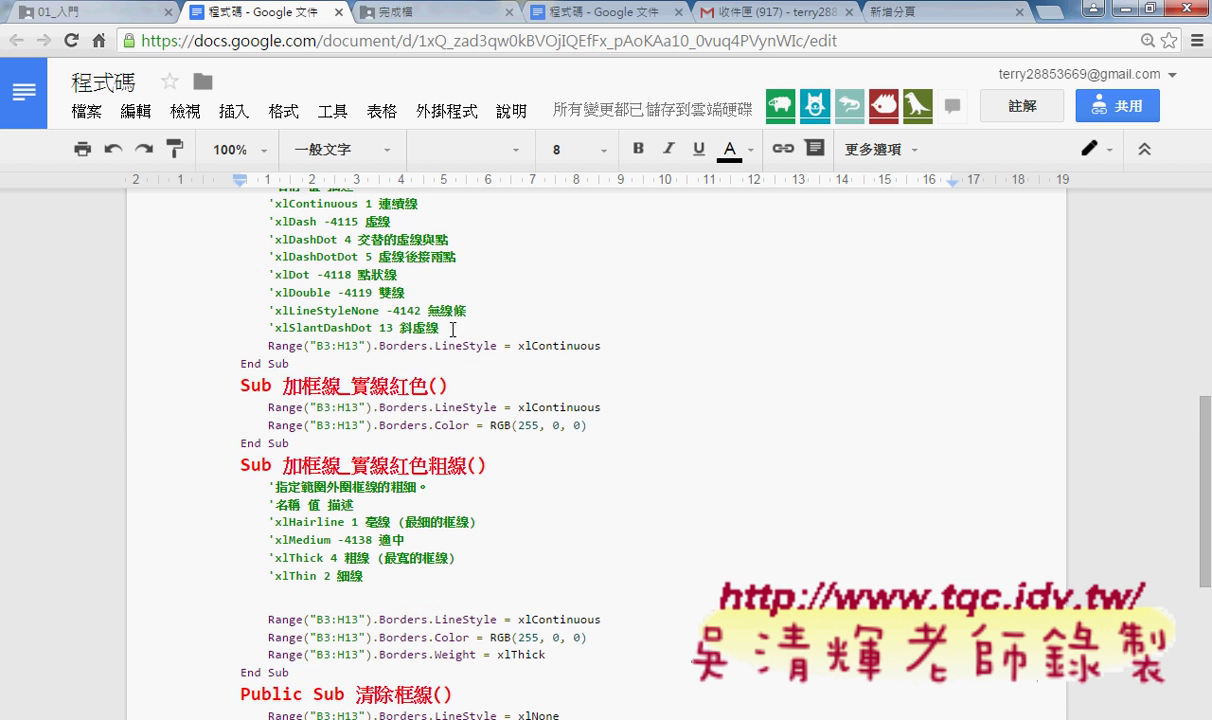
pyautogui.doubleClick(610, 345)
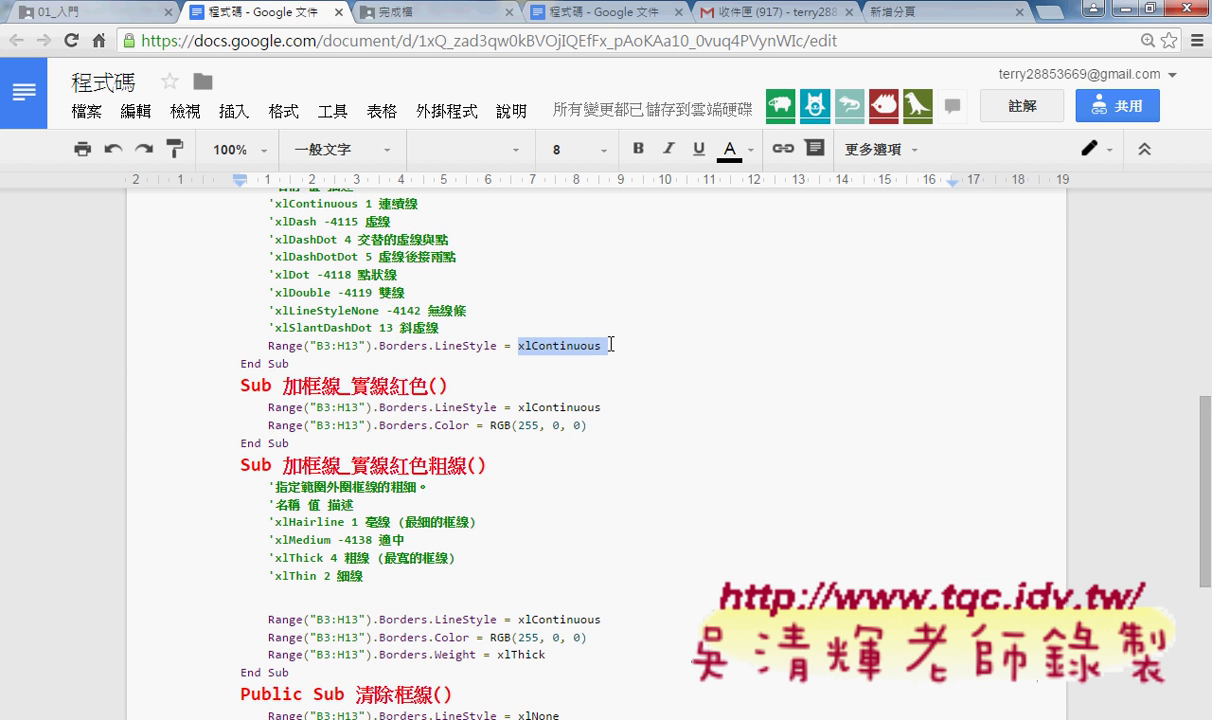
pyautogui.scroll(2, 468, 285)
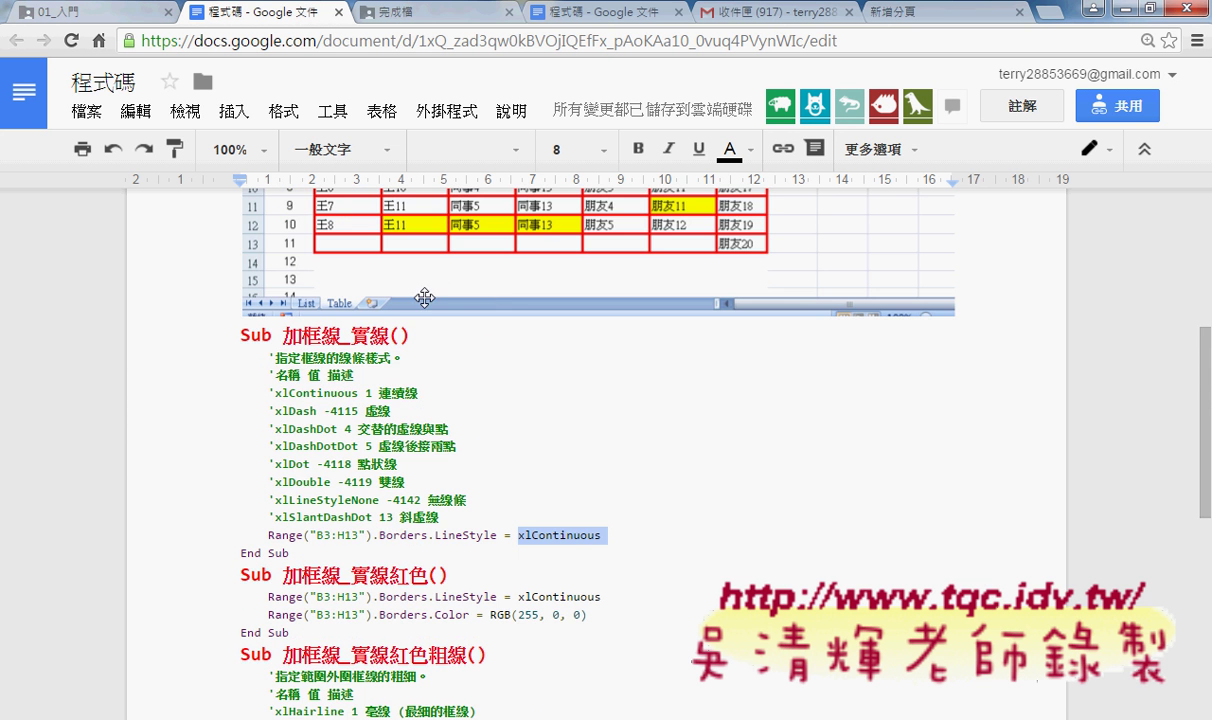
pyautogui.doubleClick(278, 394)
pyautogui.click(377, 410)
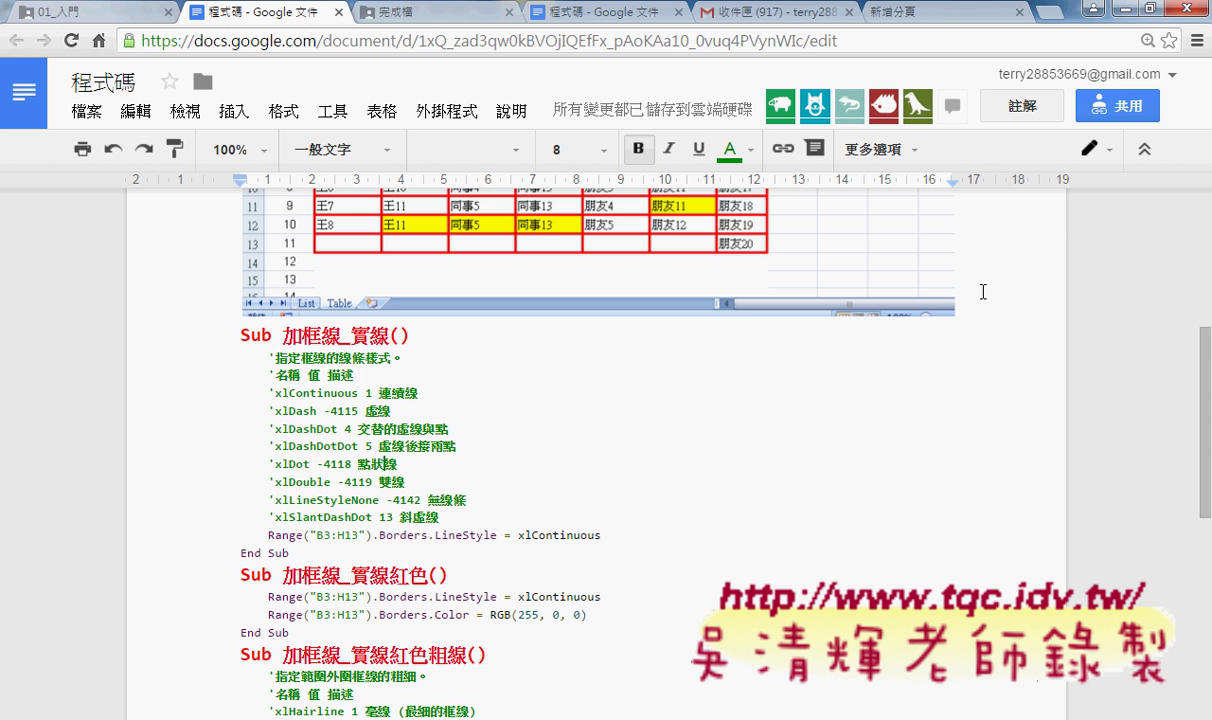
# Step: Examine the Range("B3:H13").Borders.LineStyle = xlContinuous line and press F1 on LineStyle
pyautogui.click(1130, 12)
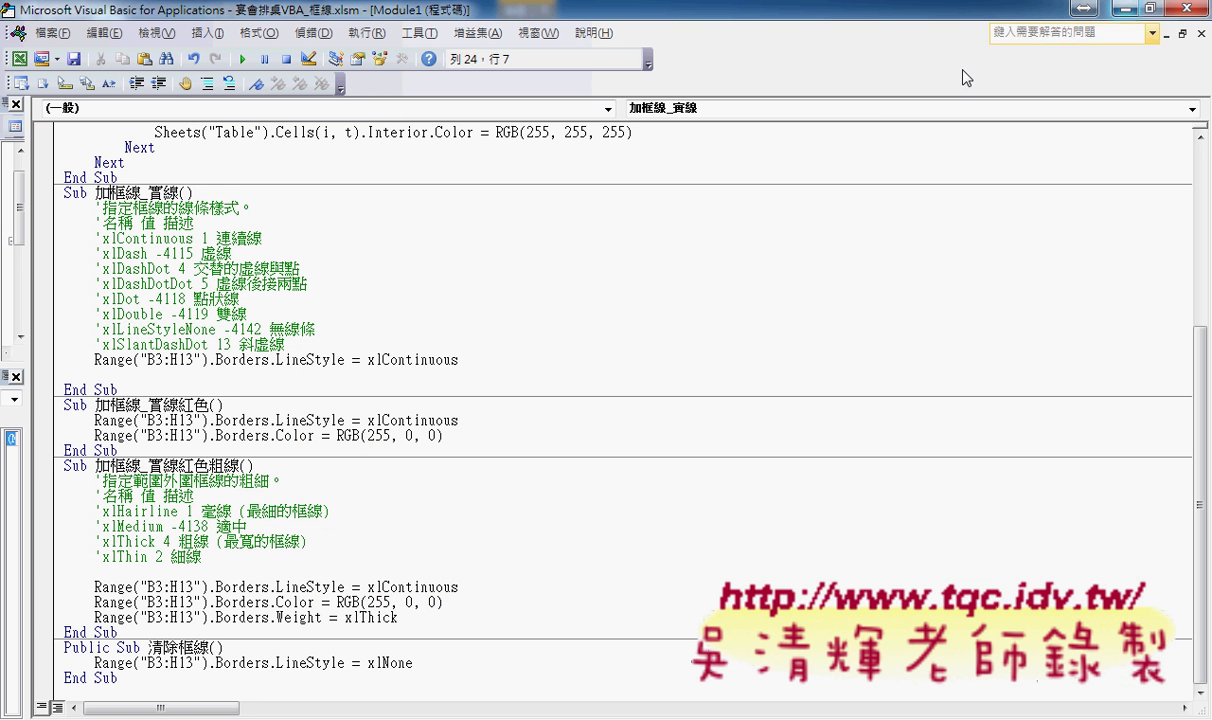
pyautogui.moveTo(93, 360); pyautogui.dragTo(208, 360)
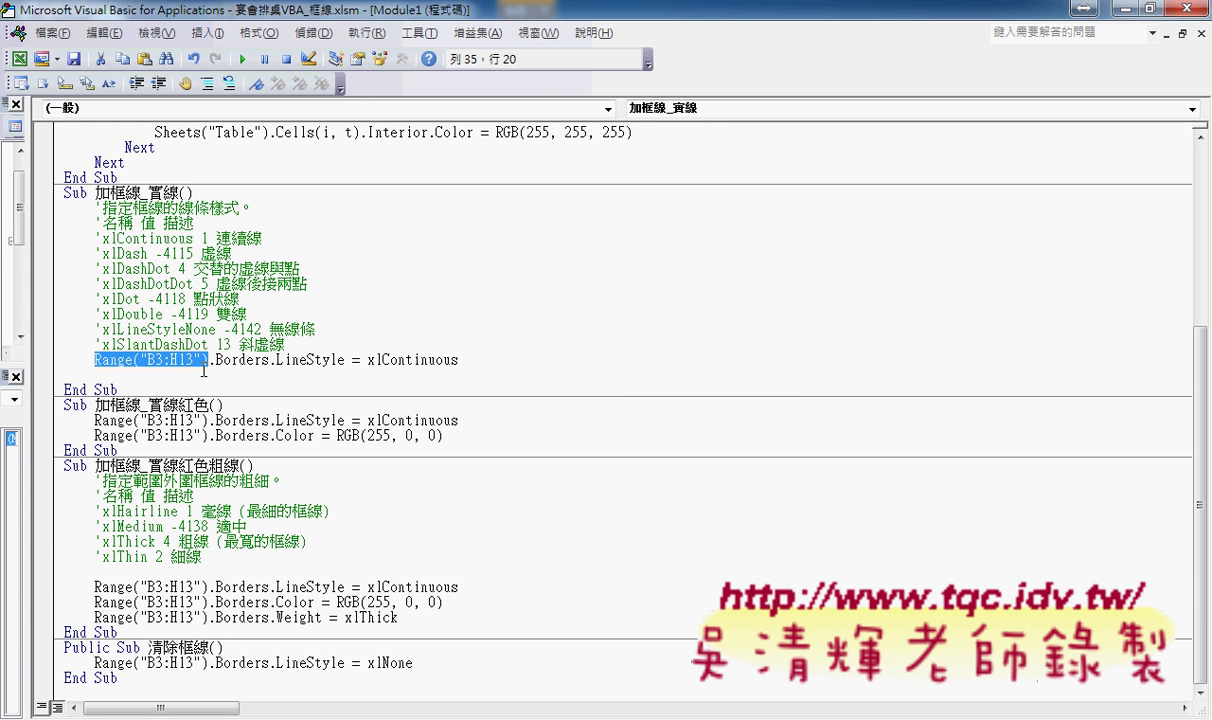
pyautogui.click(180, 359)
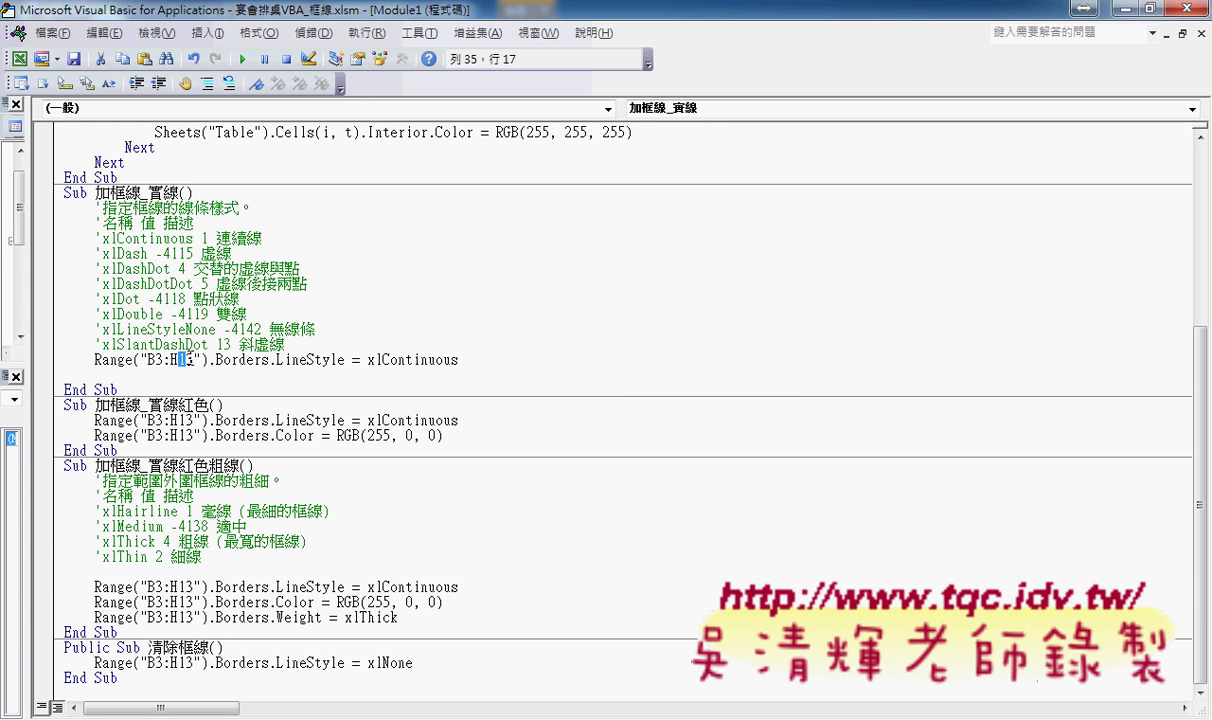
pyautogui.moveTo(180, 359); pyautogui.dragTo(194, 359)
pyautogui.moveTo(459, 360); pyautogui.dragTo(367, 362)
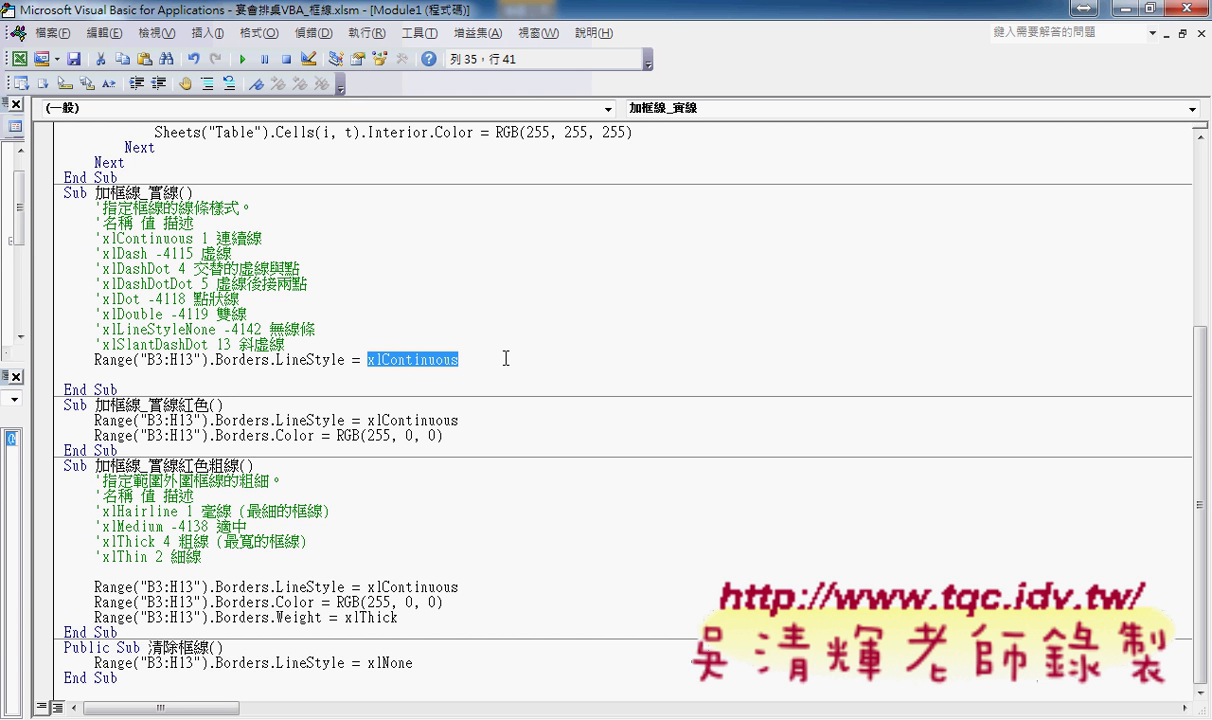
pyautogui.click(307, 359)
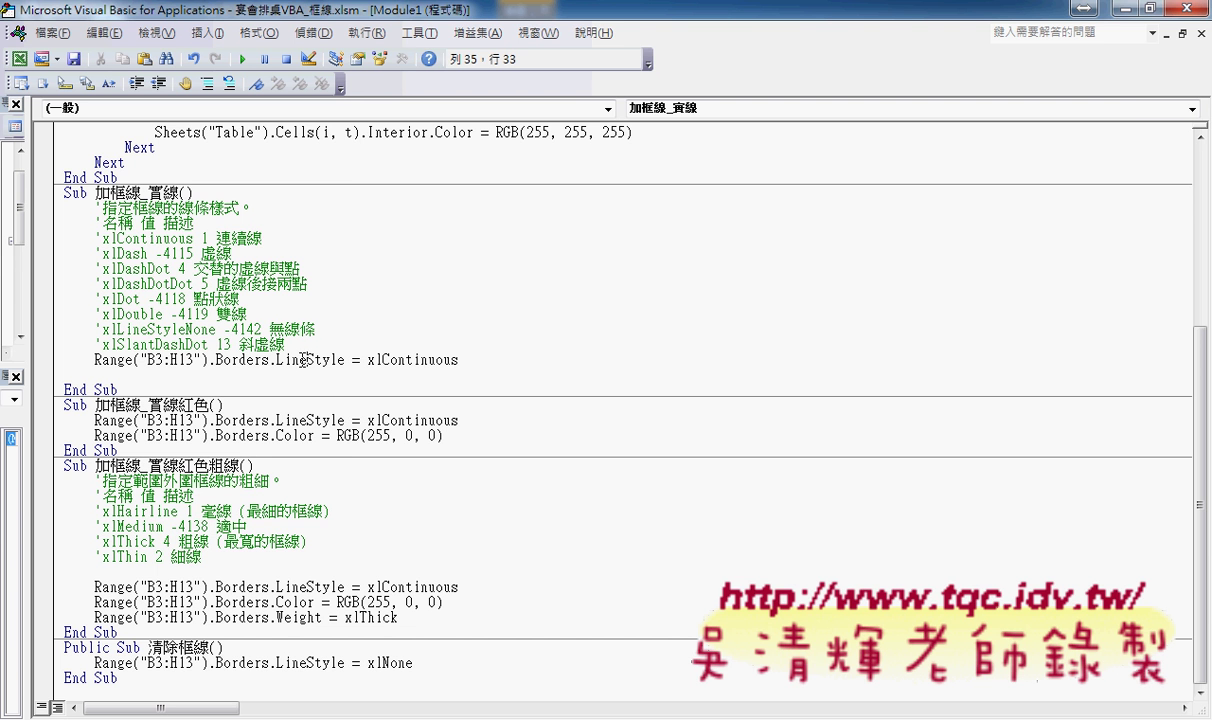
pyautogui.press('F1')
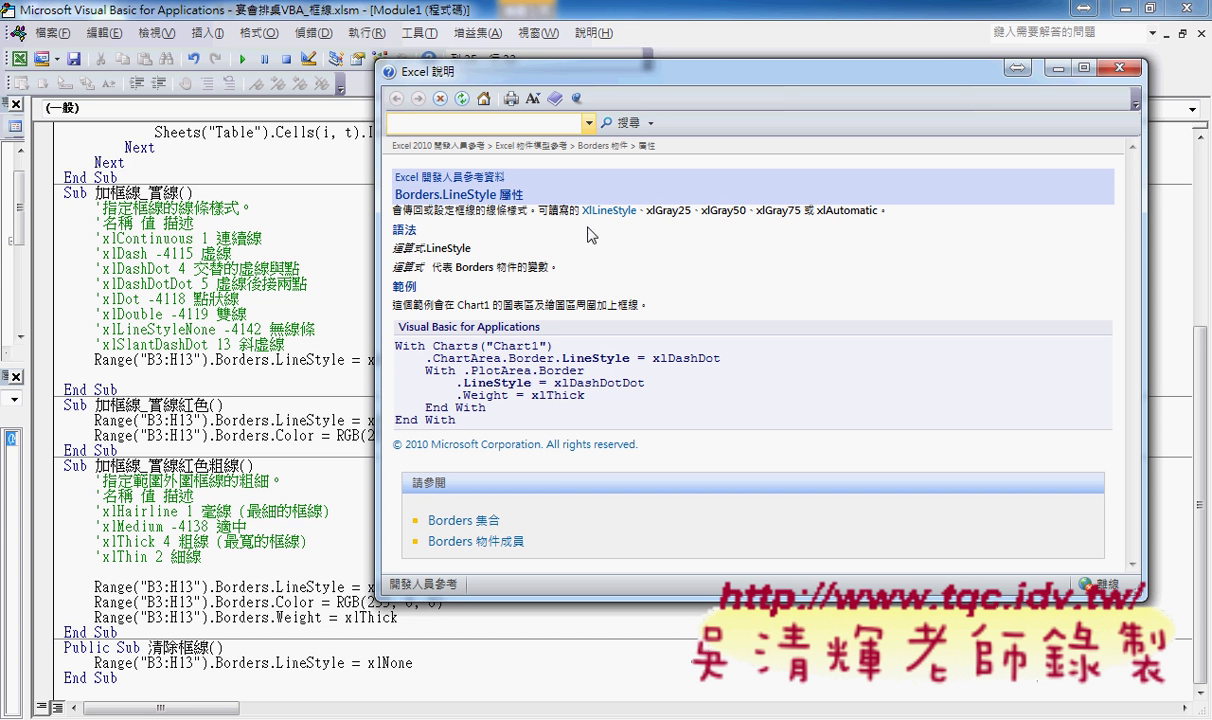
# Step: Open the XlLineStyle help table and highlight xlContinuous (連續線), xlDash and xlDouble
pyautogui.click(614, 212)
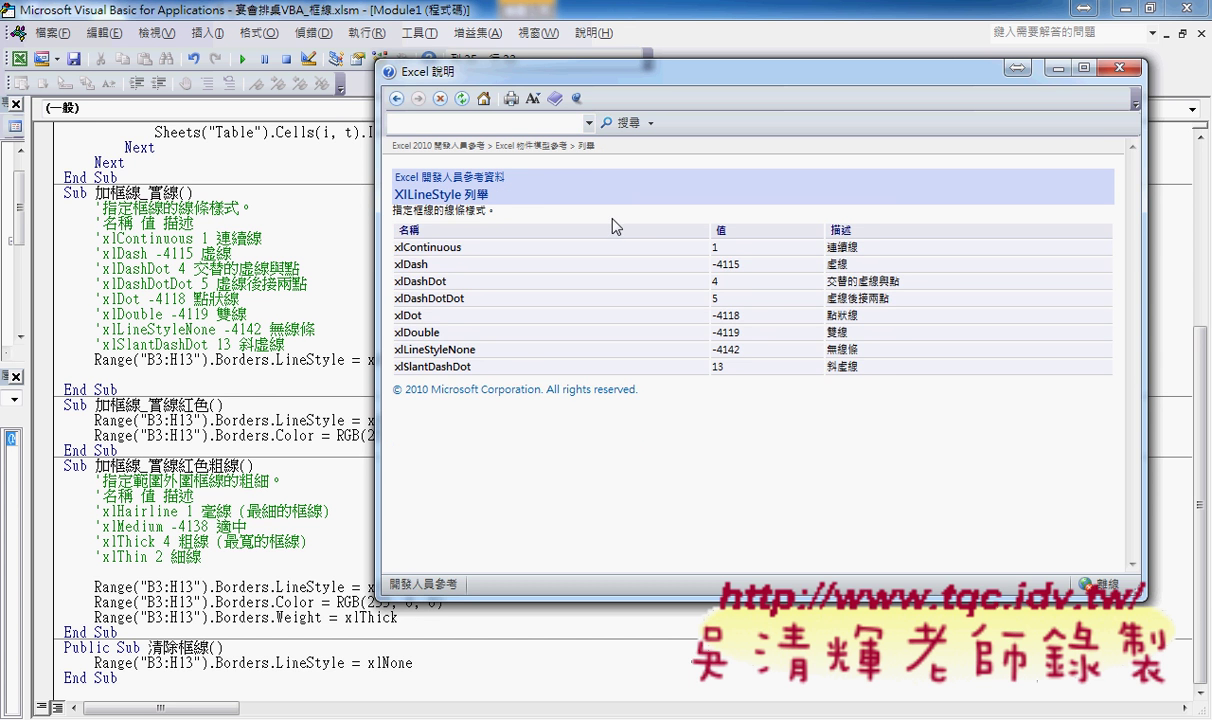
pyautogui.moveTo(547, 77); pyautogui.dragTo(677, 82)
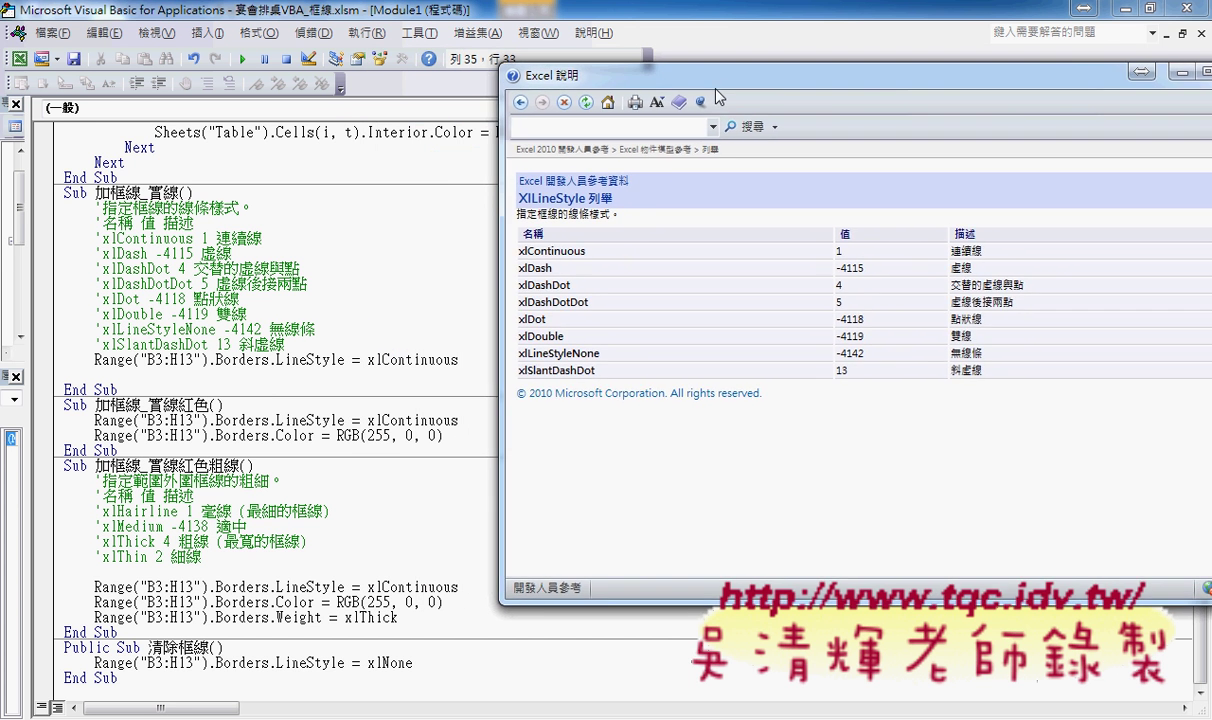
pyautogui.moveTo(594, 252); pyautogui.dragTo(505, 250)
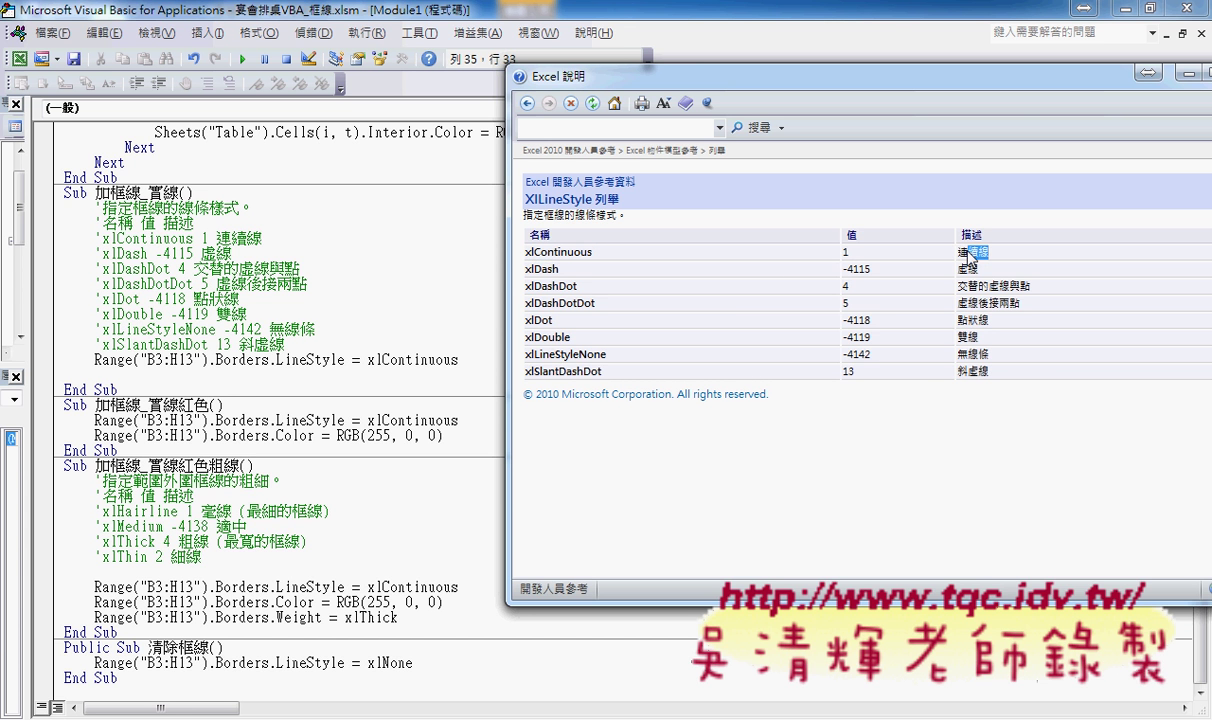
pyautogui.moveTo(985, 260); pyautogui.dragTo(910, 248)
pyautogui.moveTo(578, 274); pyautogui.dragTo(531, 275)
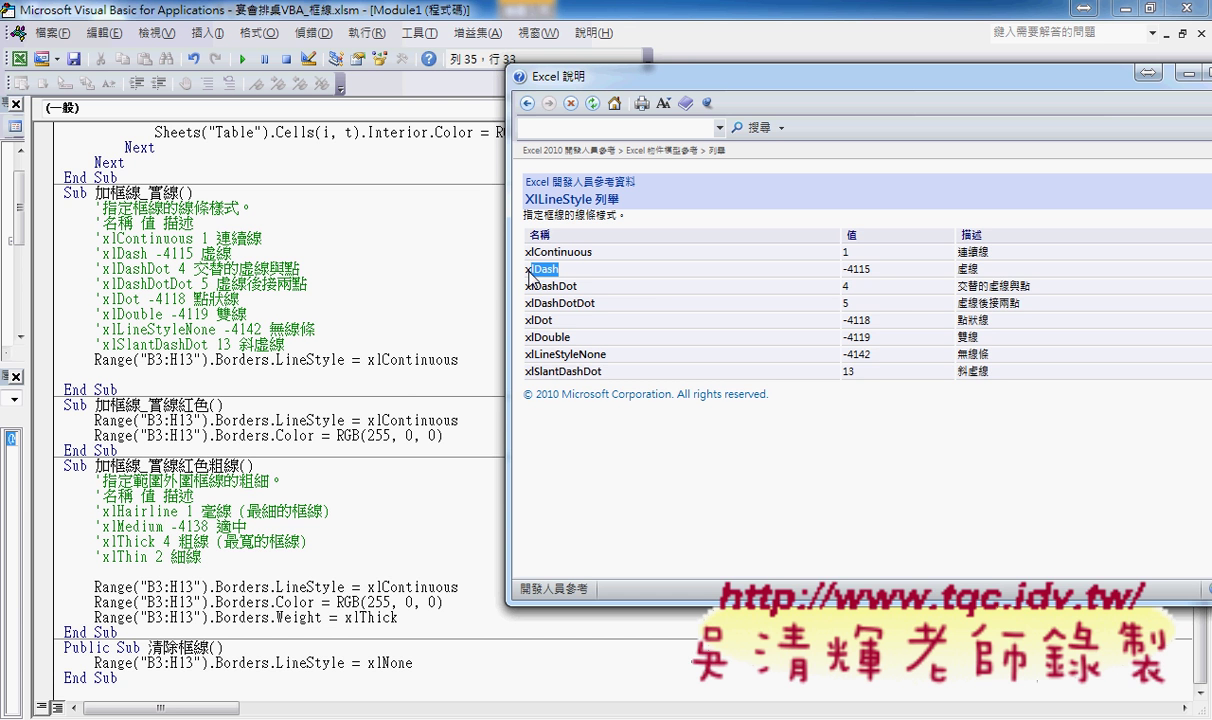
pyautogui.moveTo(530, 277); pyautogui.dragTo(505, 262)
pyautogui.moveTo(570, 337); pyautogui.dragTo(530, 343)
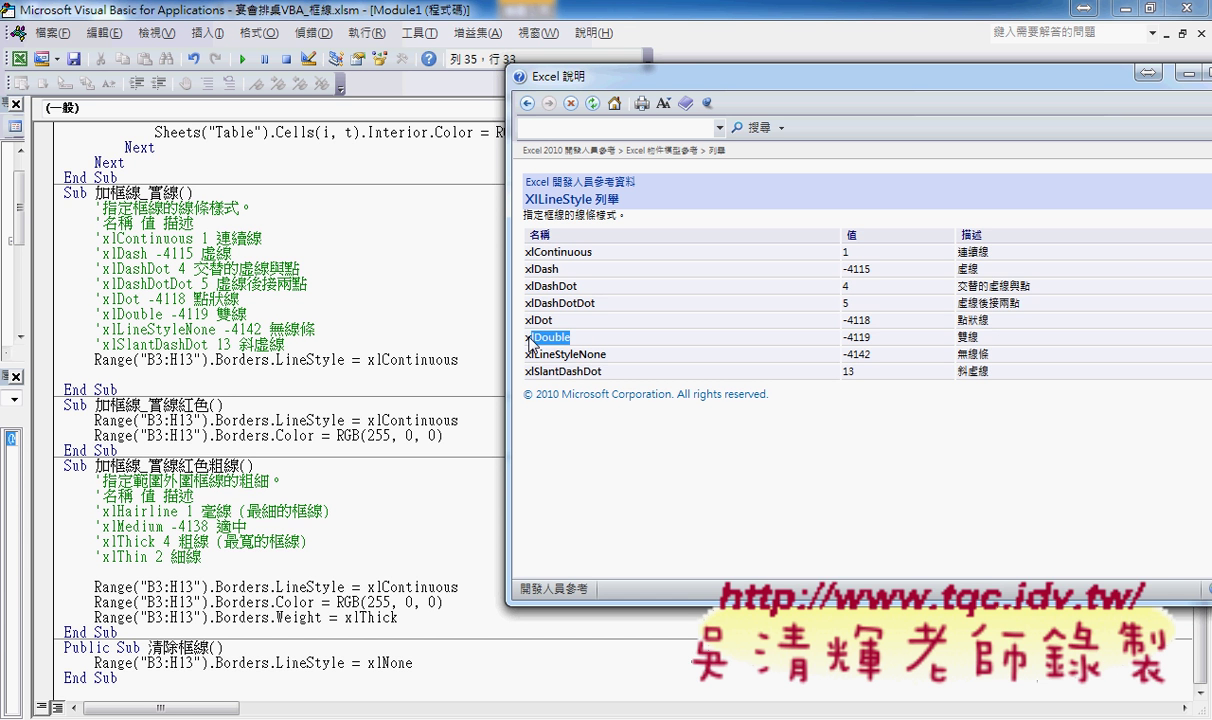